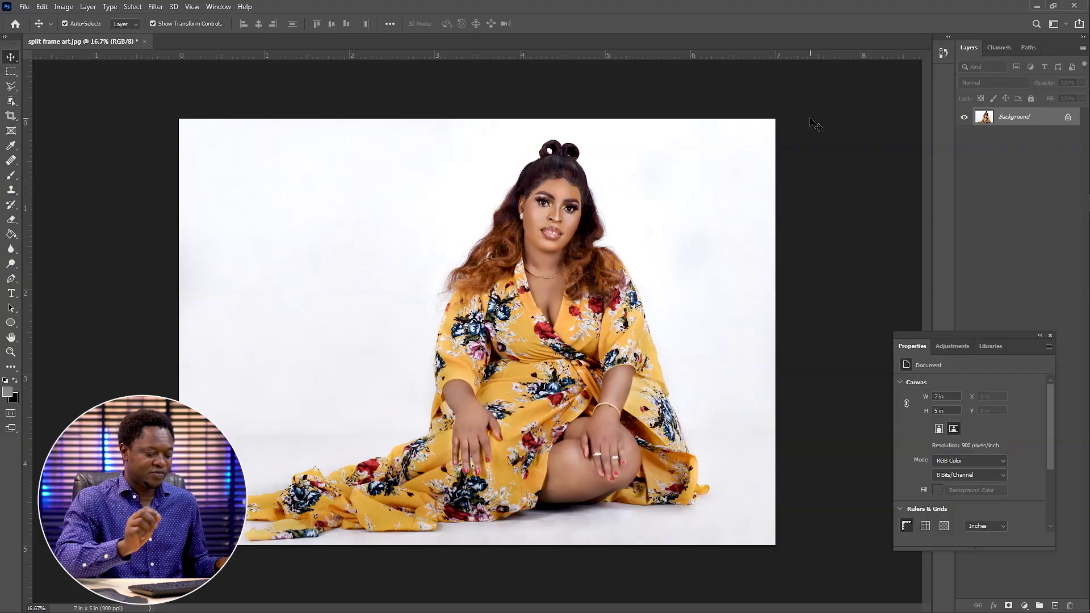
Create a new RGB document 40 inches wide and 30 inches high at 300 pixels/inch with a white background.
key("ctrl+n")
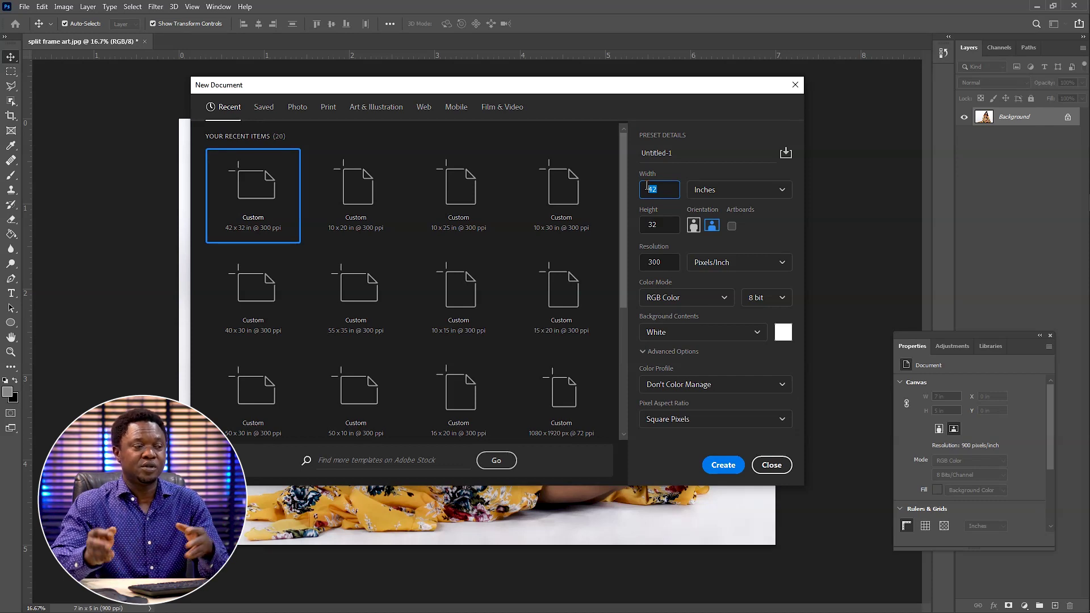
type("40")
key("Tab")
double_click(691, 127)
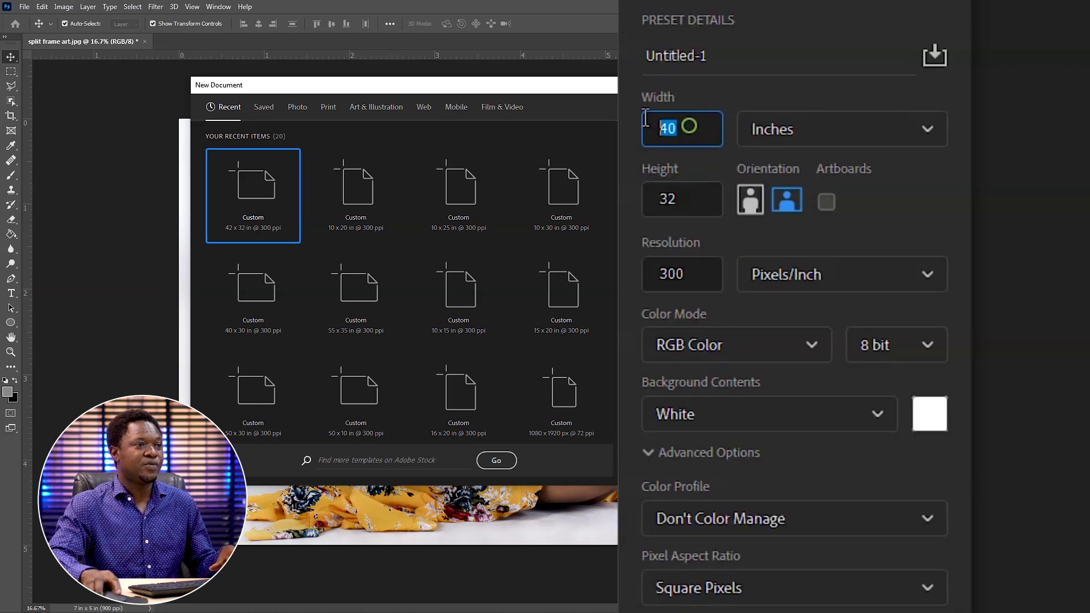
type("40")
key("Tab")
type("30")
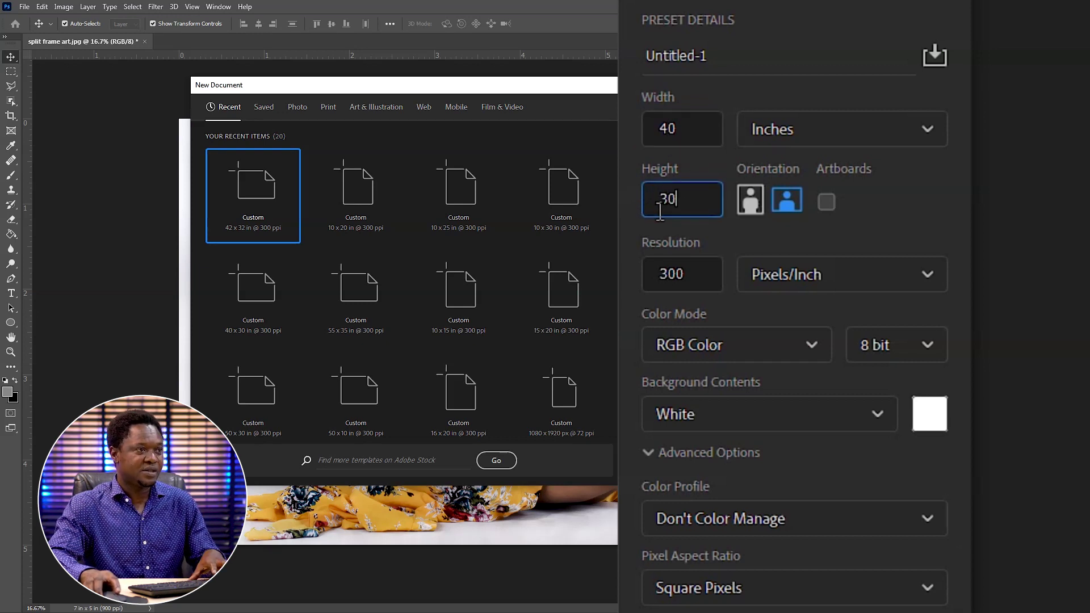
key("Tab")
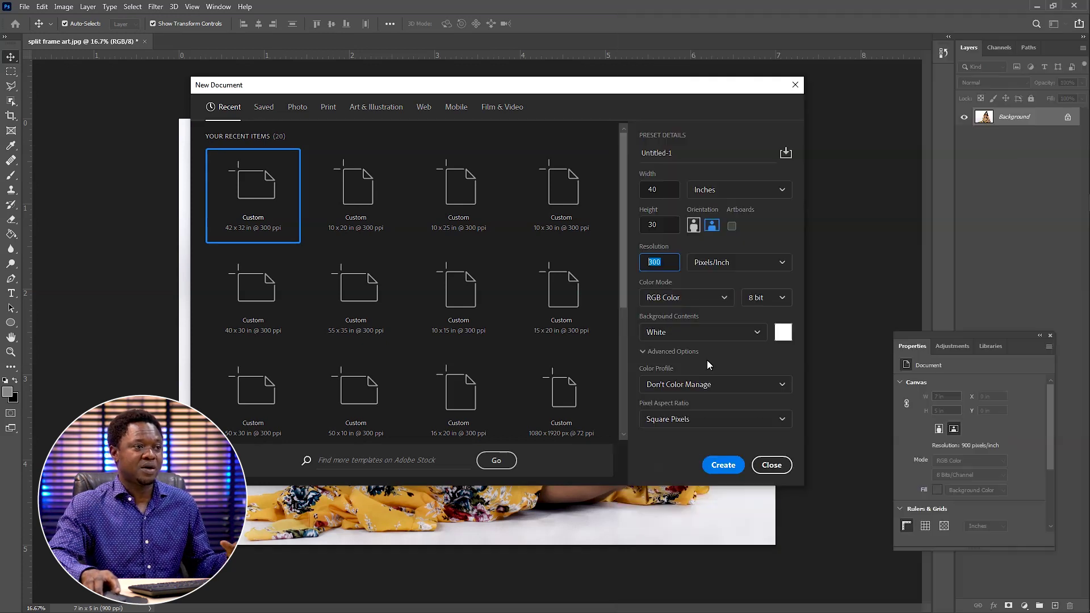
left_click(723, 465)
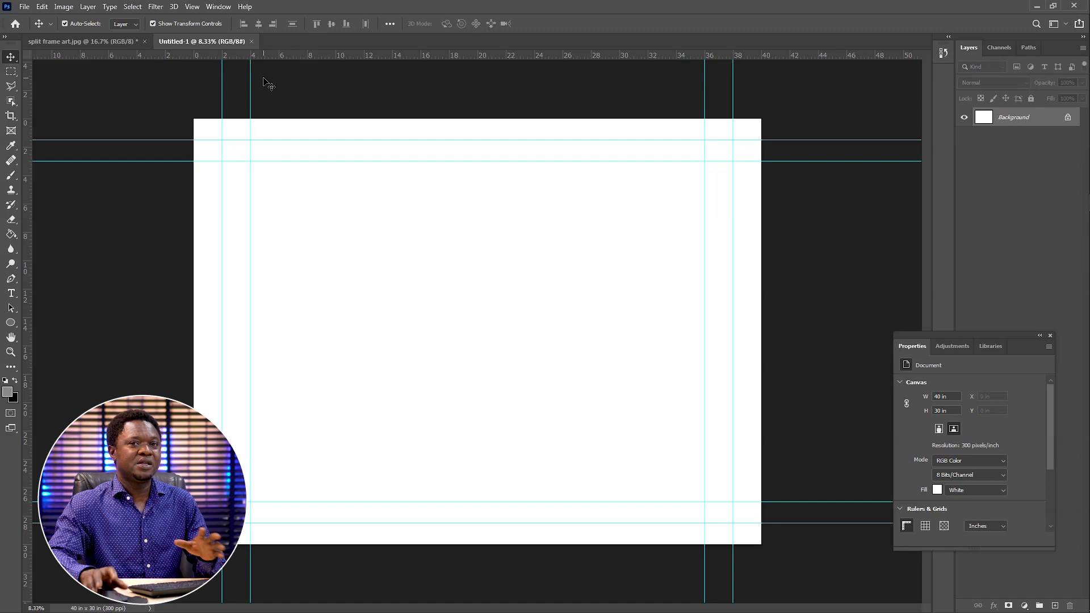
Bring the split frame art.jpg photo into the blank 40 x 30 in document and scale it to about 42 x 30 in.
left_click(91, 39)
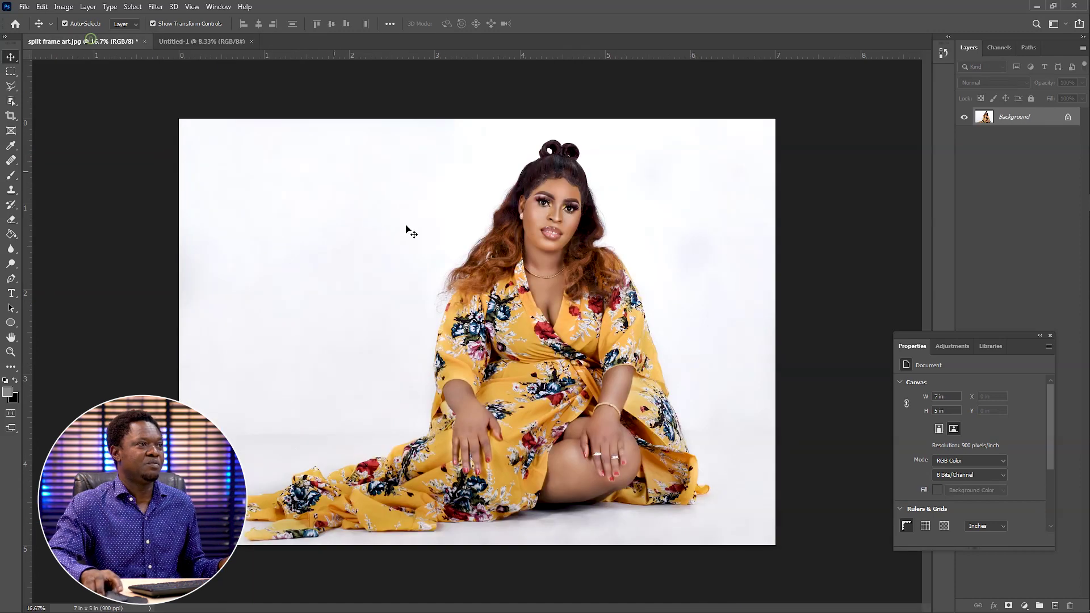
left_click(217, 42)
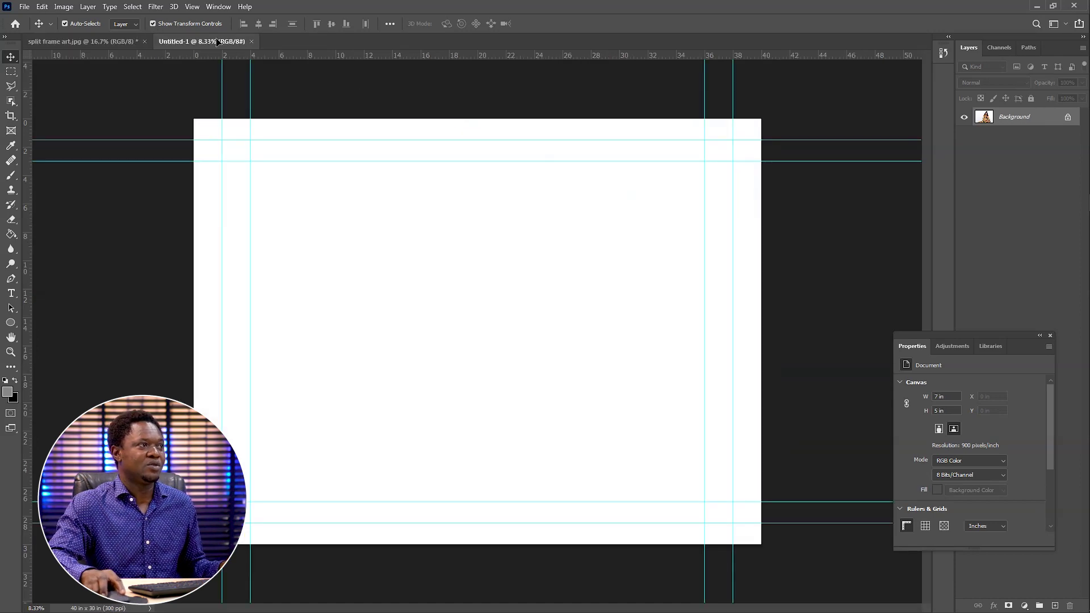
left_click_drag(440, 296, 441, 297)
left_click_drag(537, 249, 438, 185)
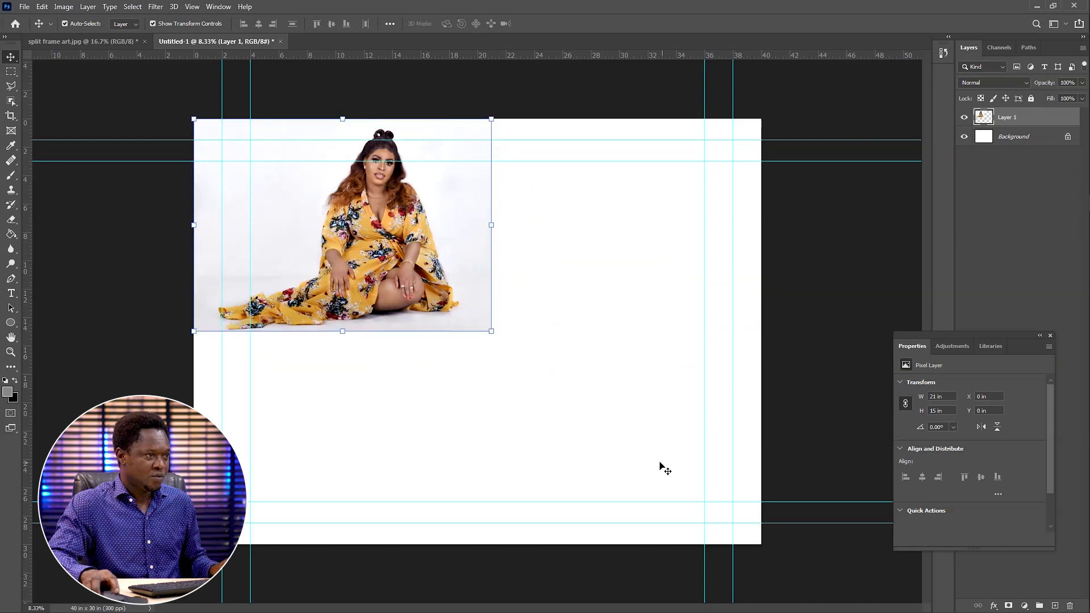
left_click_drag(491, 330, 773, 571)
key("Return")
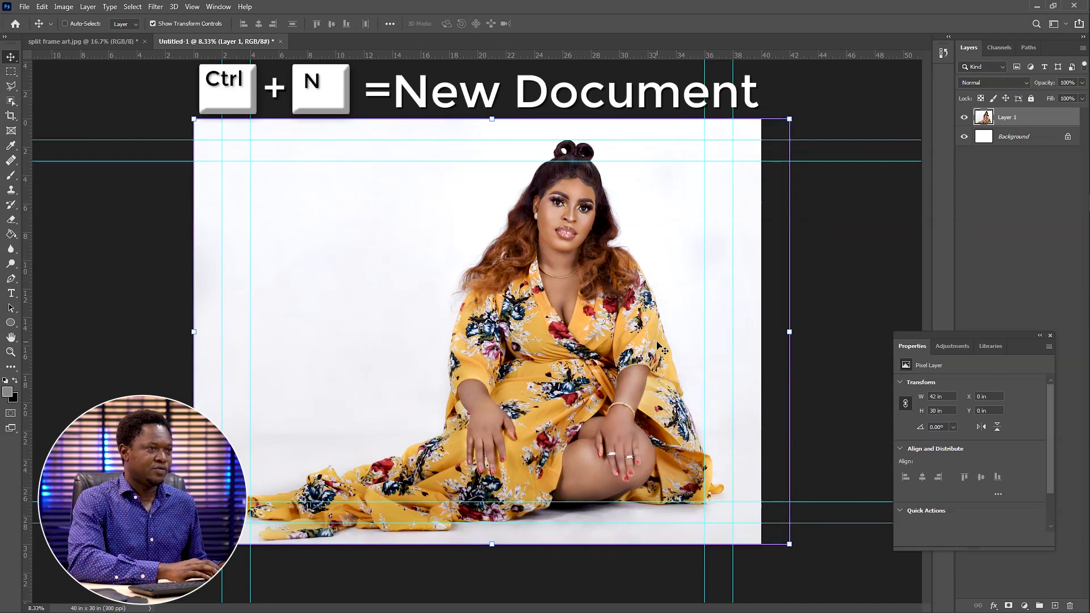
Create a new portrait document 10 inches wide and 30 inches high at 300 pixels/inch.
key("ctrl+n")
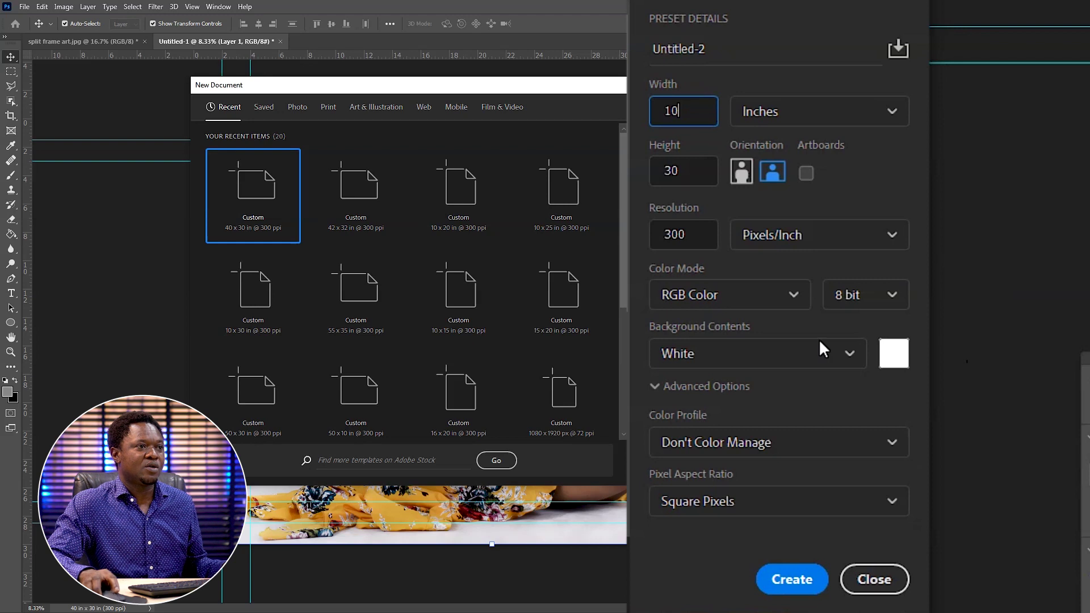
double_click(684, 102)
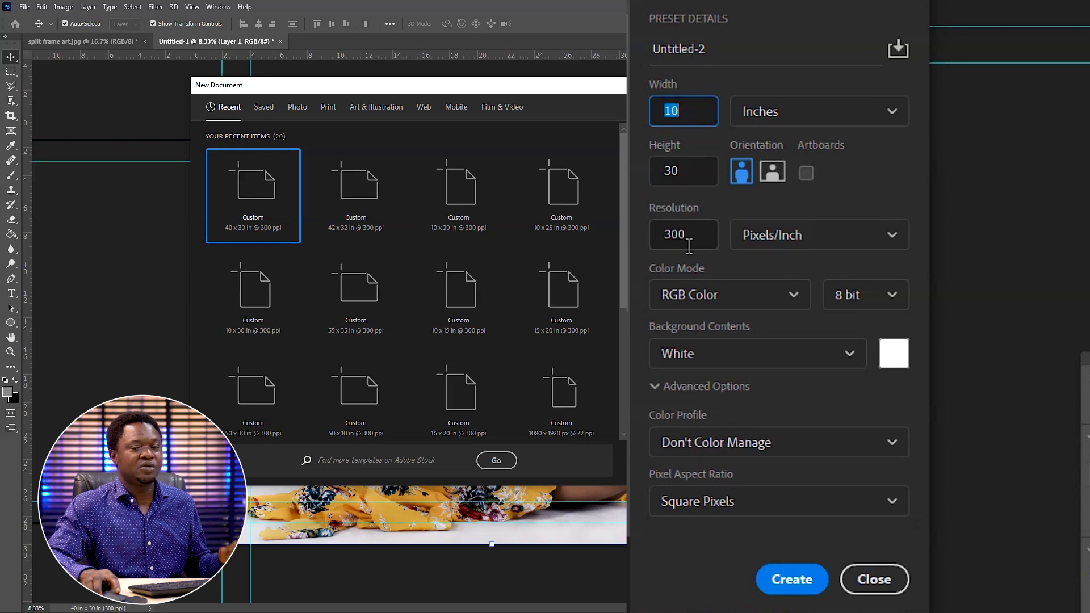
left_click(793, 581)
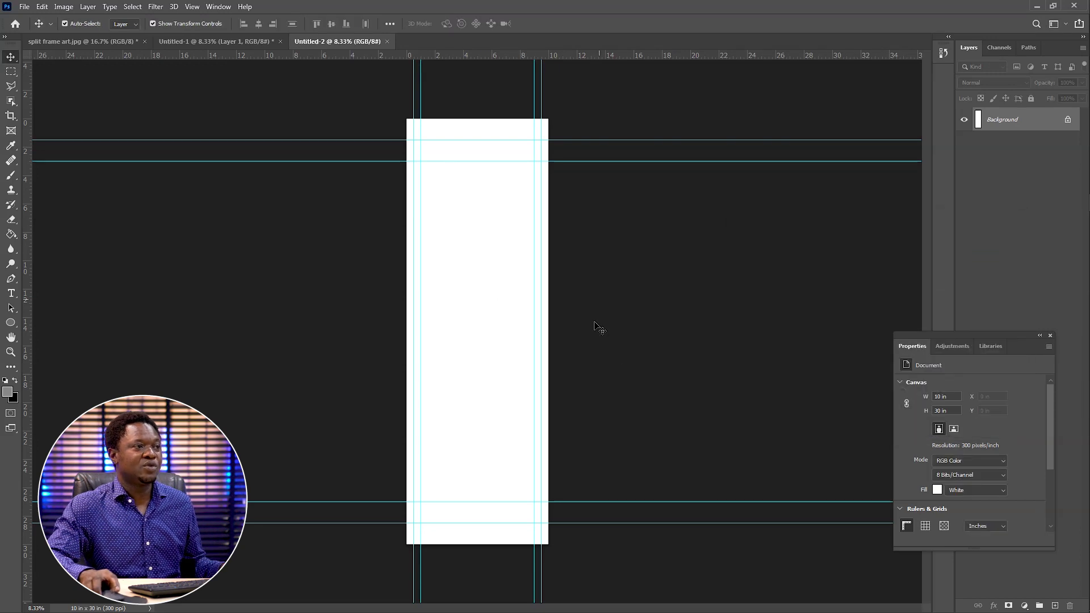
Set the foreground color to bright green, hex 3ae612.
left_click(8, 392)
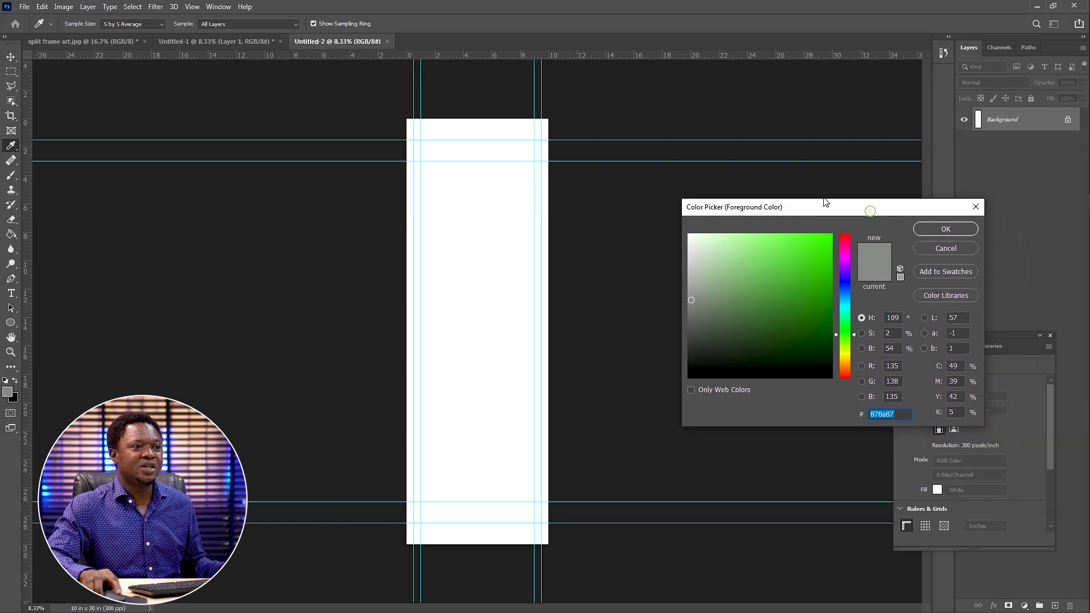
left_click(788, 193)
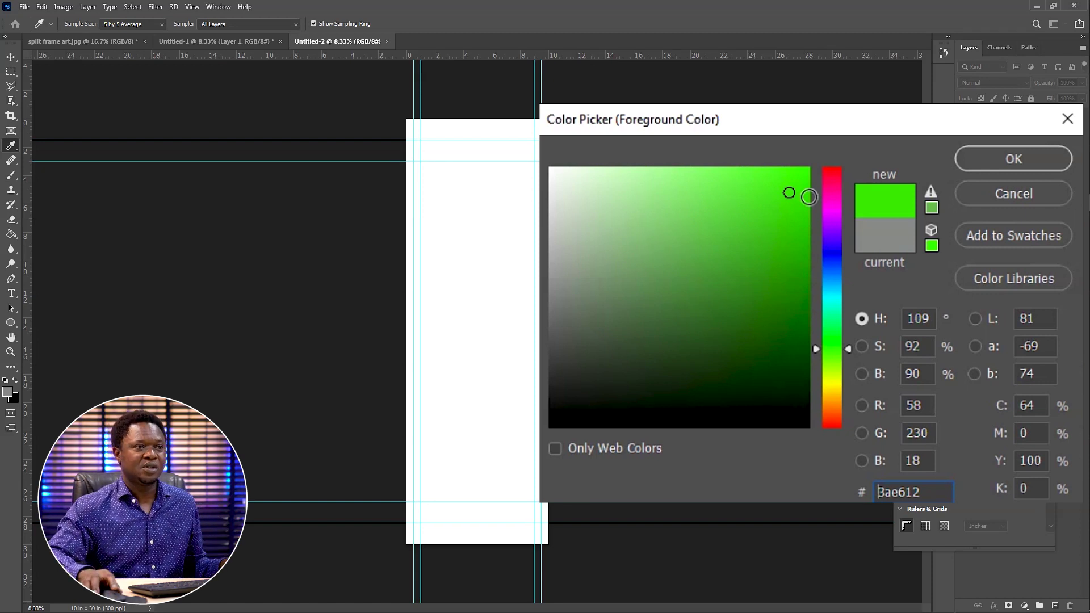
left_click(1006, 160)
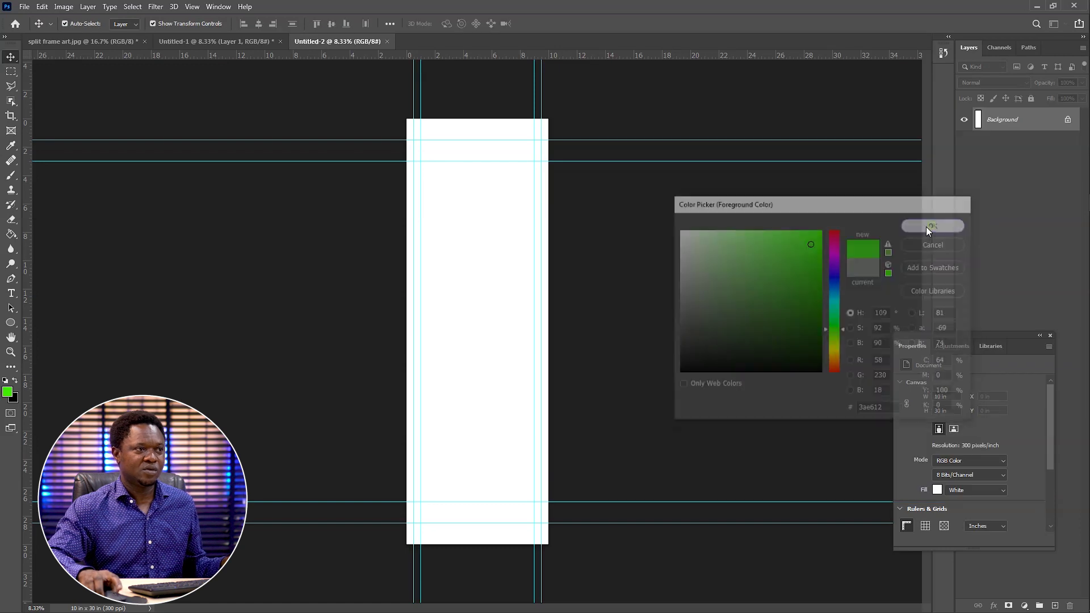
key("v")
Fill the 10 x 30 in document's background with the green foreground color using the Paint Bucket Tool.
left_click(11, 234)
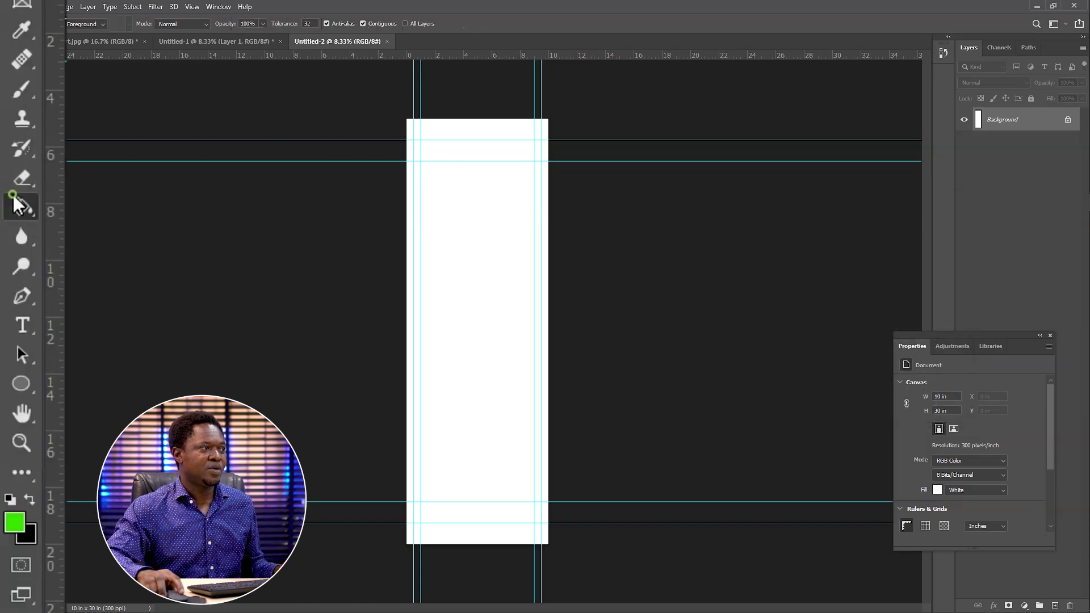
right_click(25, 208)
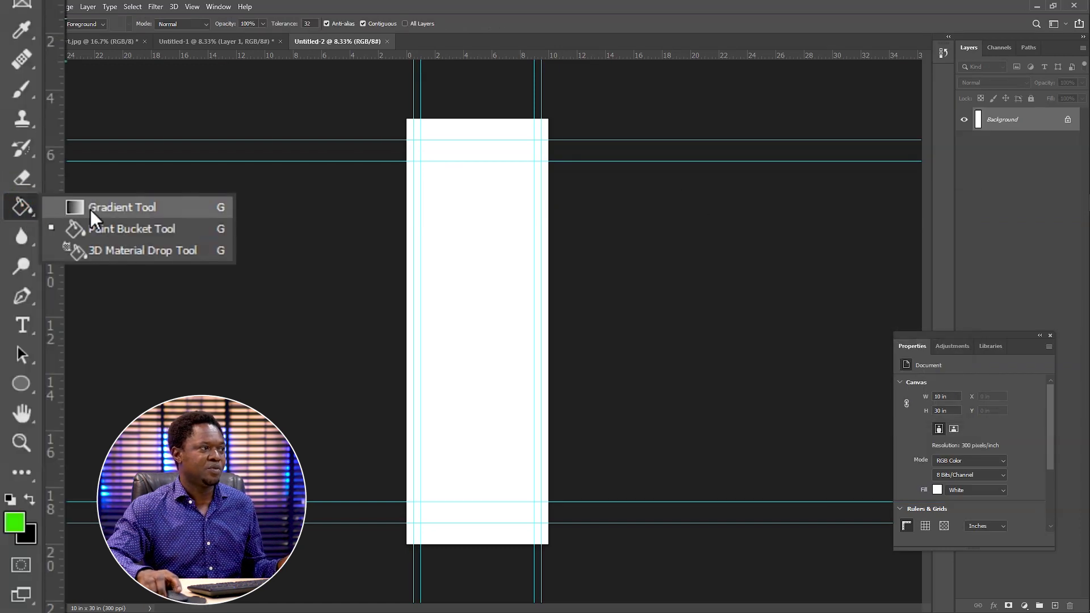
left_click(22, 210)
right_click(22, 210)
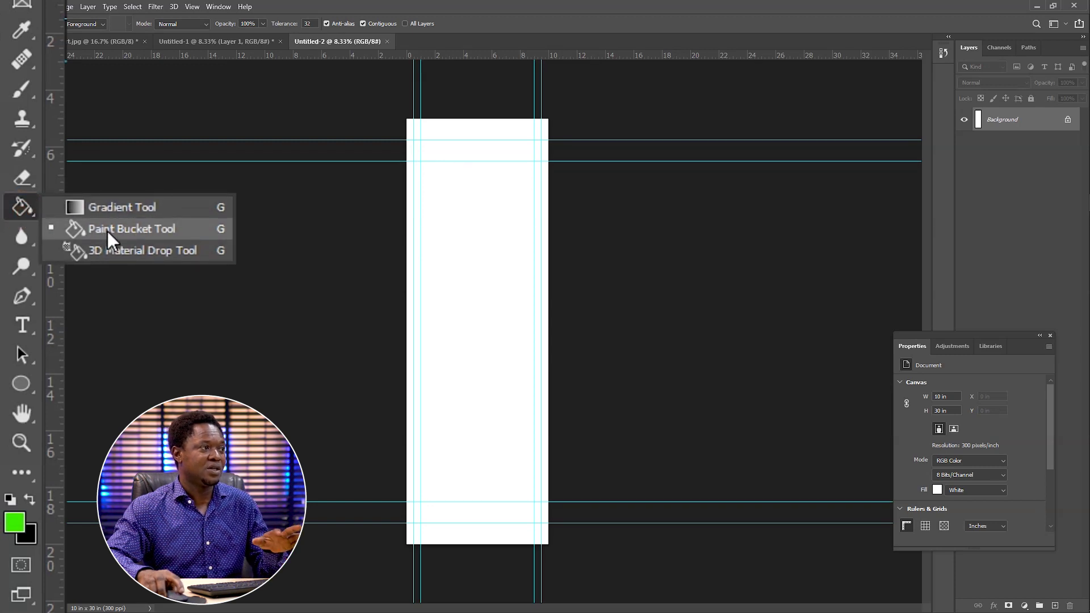
left_click(124, 230)
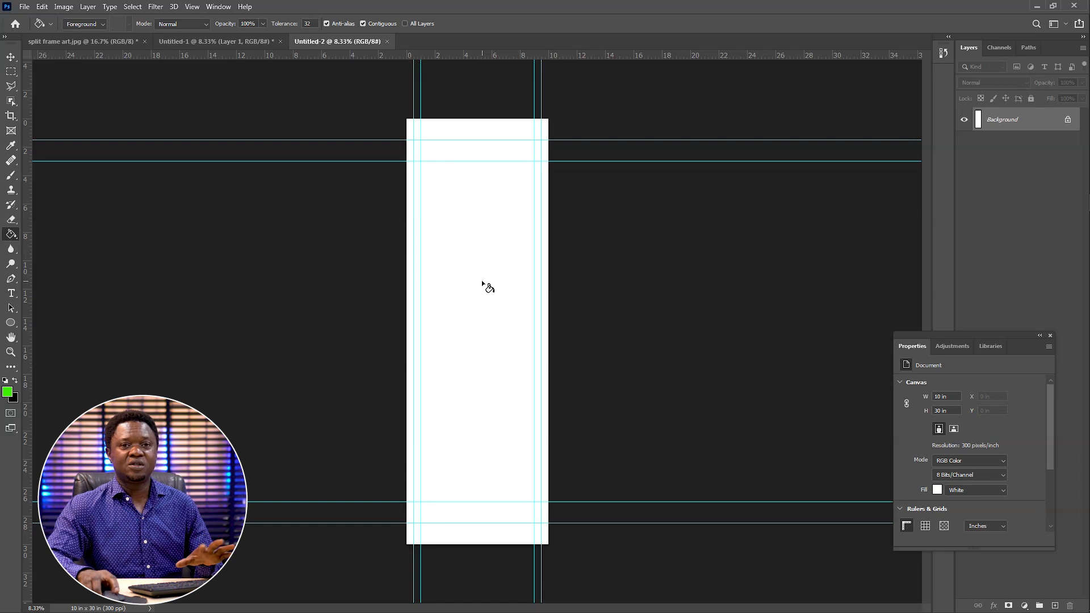
left_click(470, 284)
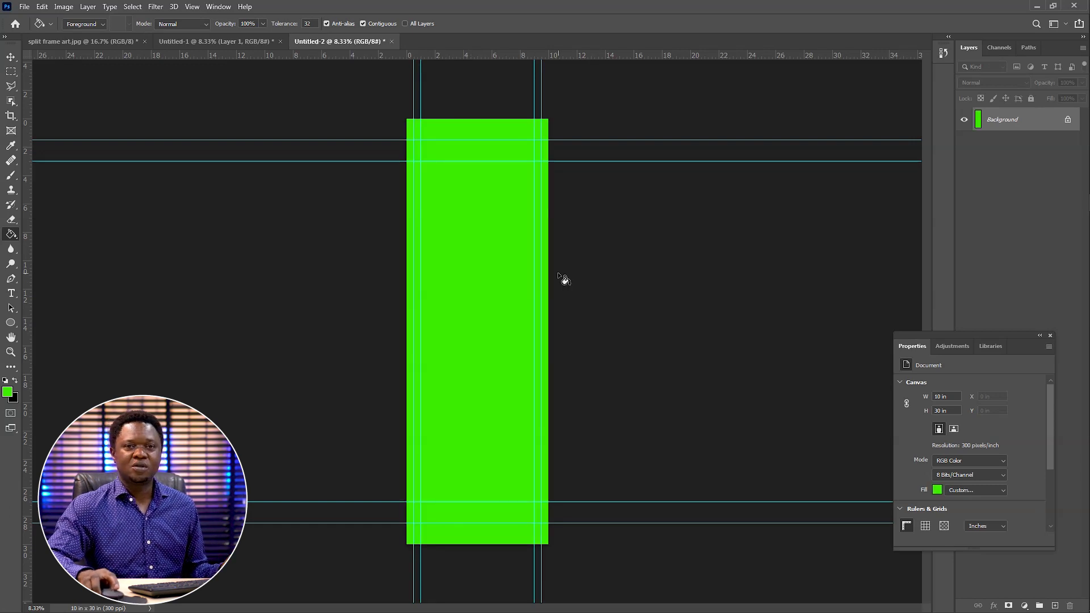
Place the green 10 x 30 in panel over the photo in Untitled-1 at X 18 in, Y 0 in, and set its opacity to 50%.
key("v")
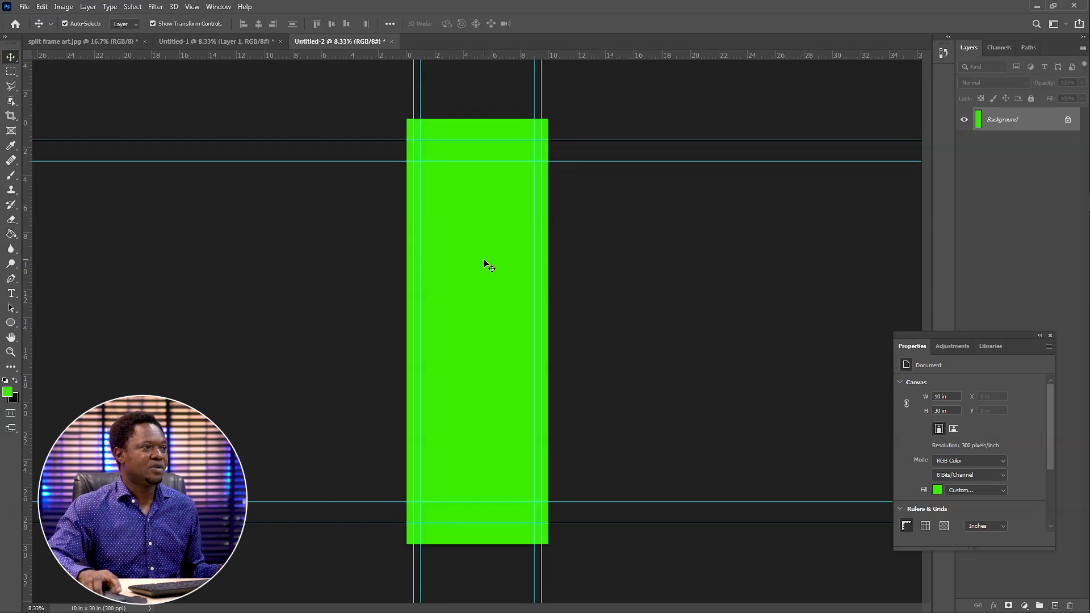
left_click_drag(478, 289, 520, 284)
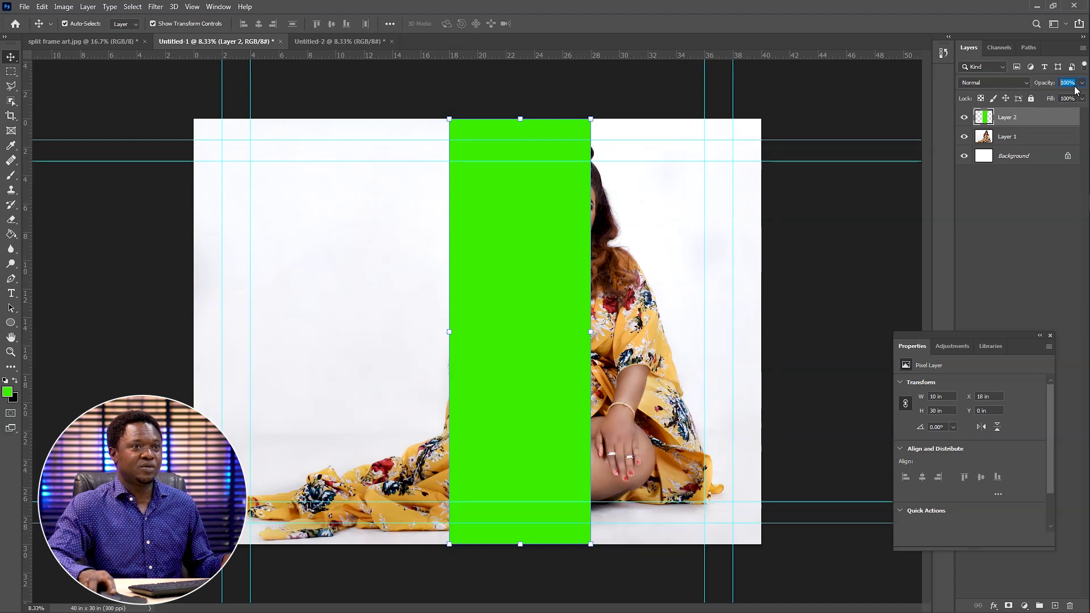
type("50")
key("Return")
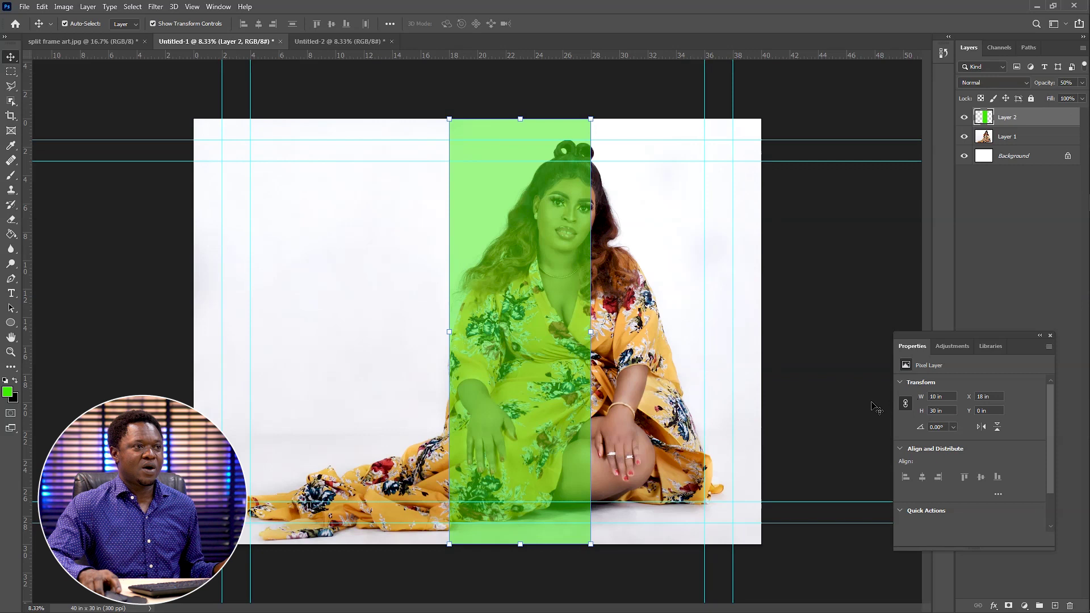
Create a 10 x 25 in document at 300 pixels/inch and fill its background with the green foreground color.
key("ctrl+n")
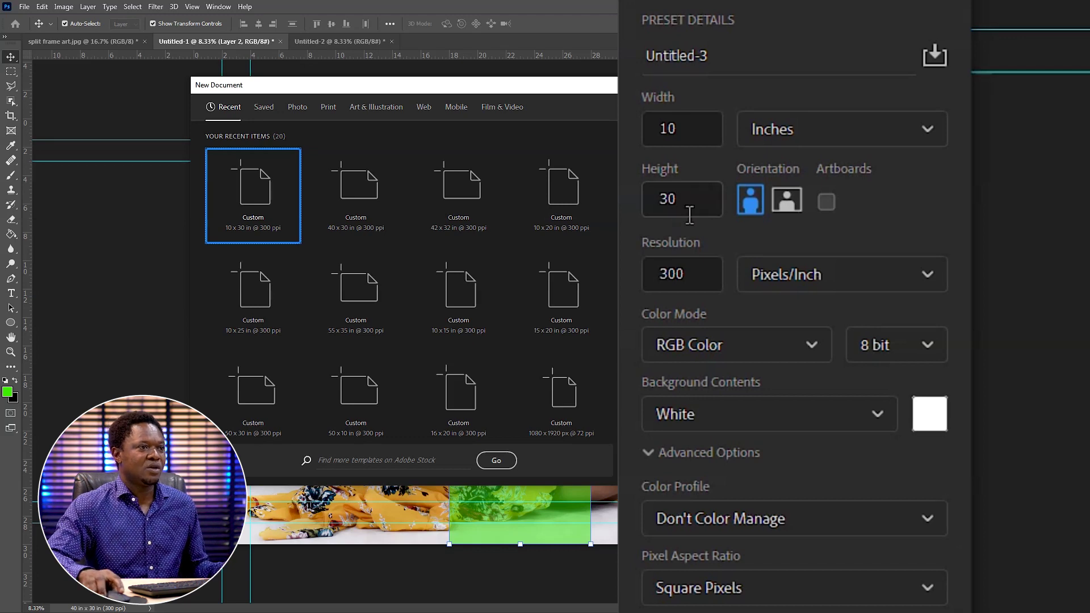
double_click(680, 199)
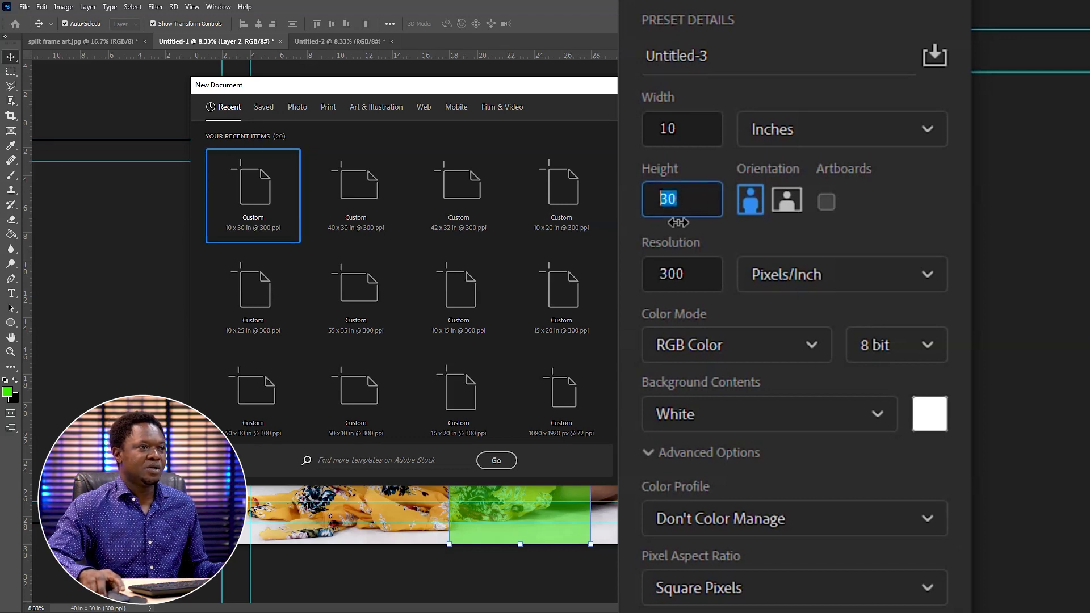
type("25")
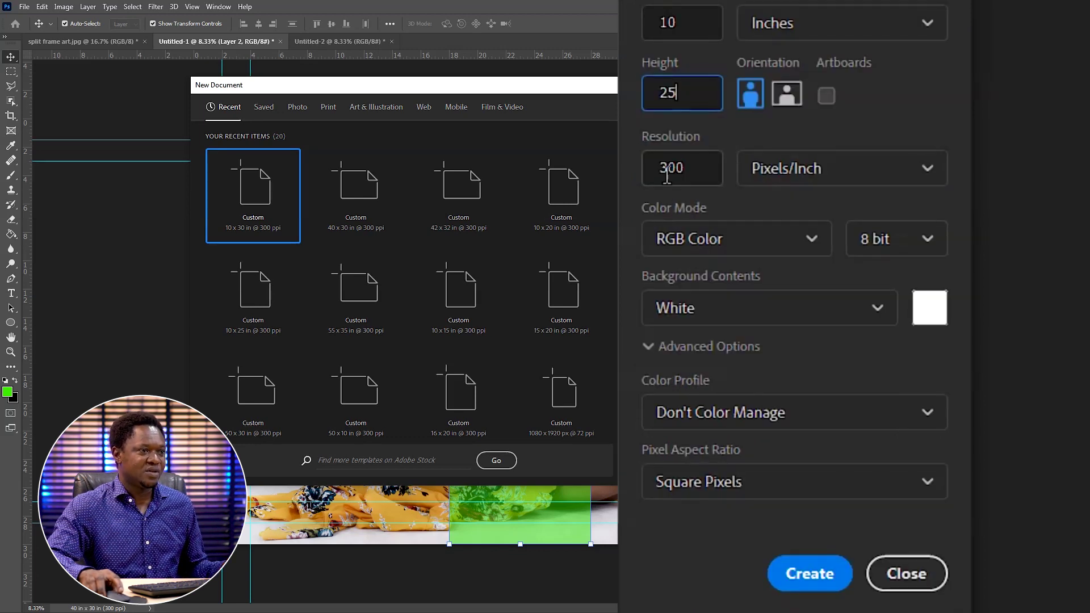
left_click(807, 582)
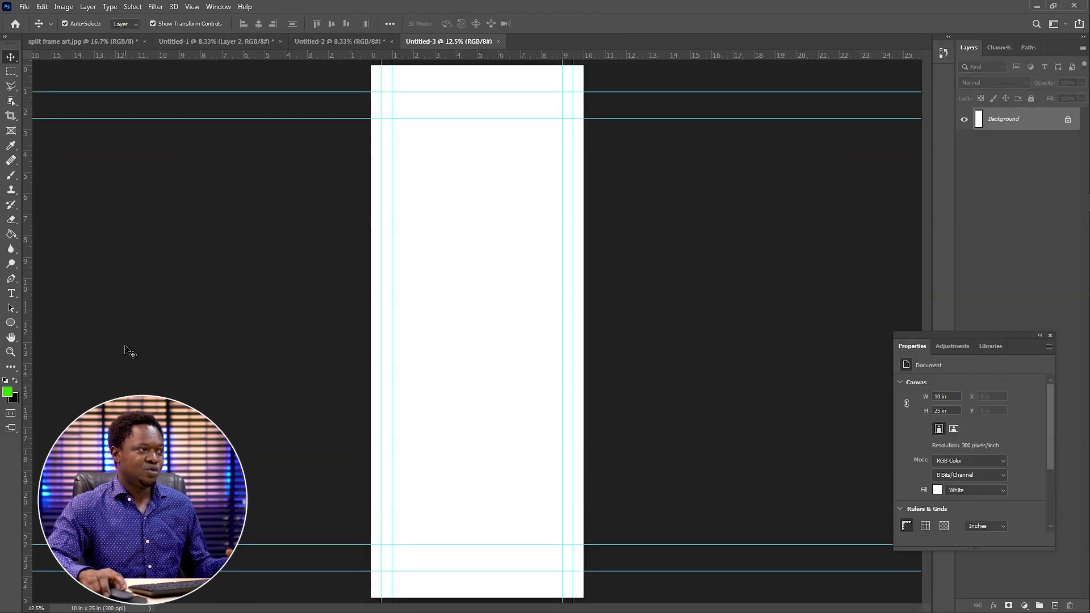
left_click(11, 234)
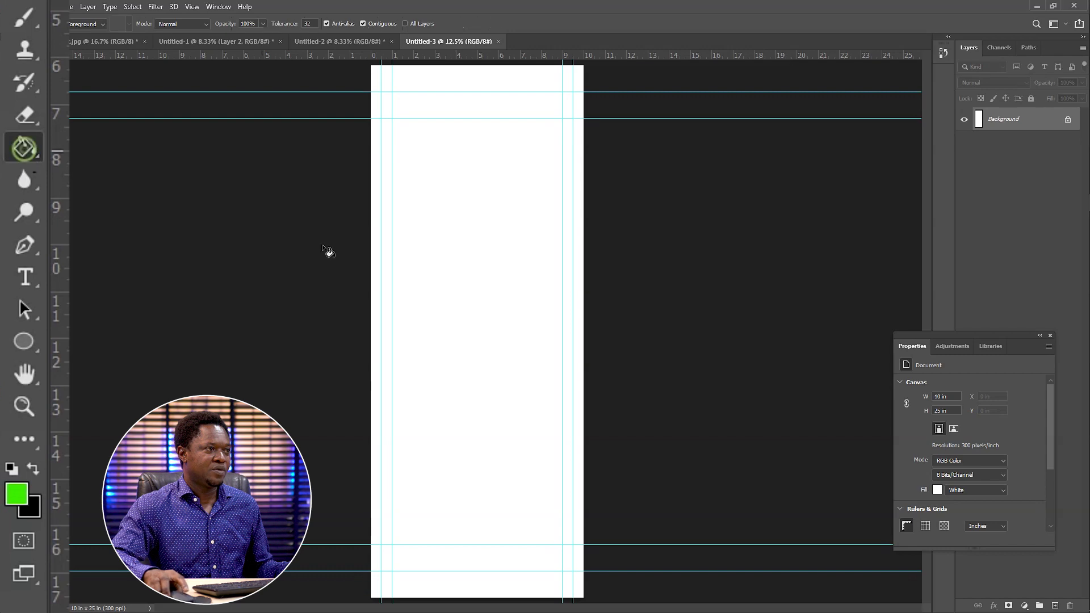
left_click(476, 294)
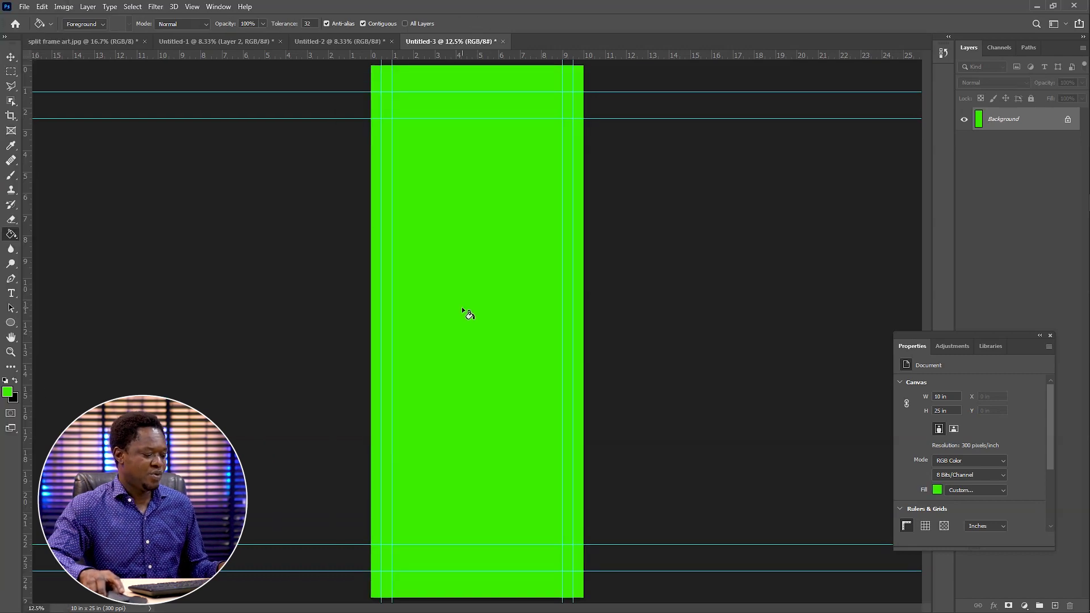
Place the 10 x 25 in green panel against the tall panel's right edge in Untitled-1, about 4.22 in down, at 50% opacity.
key("v")
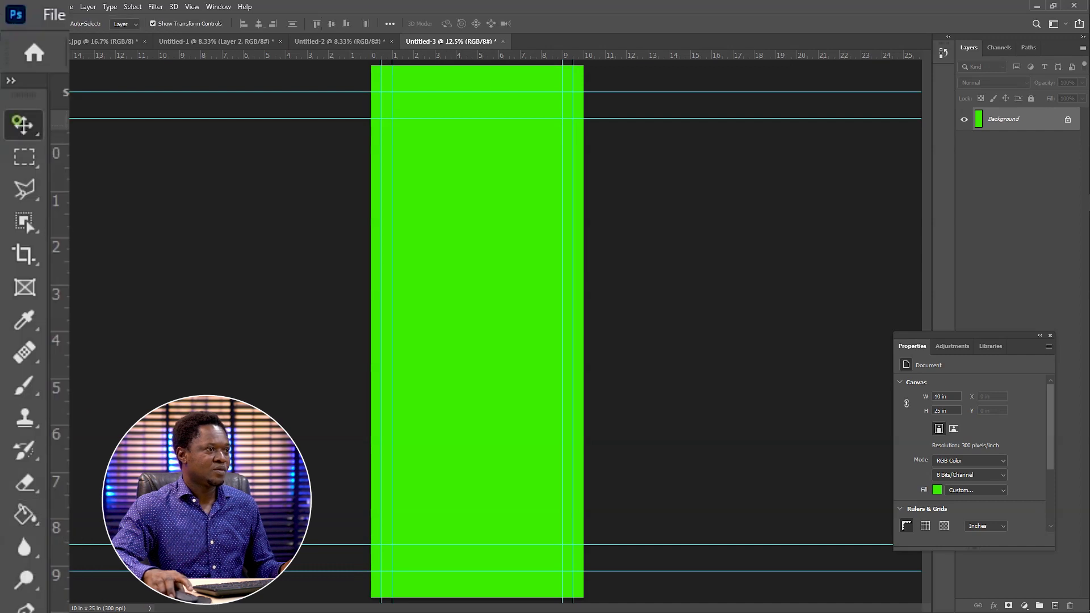
left_click_drag(460, 276, 675, 347)
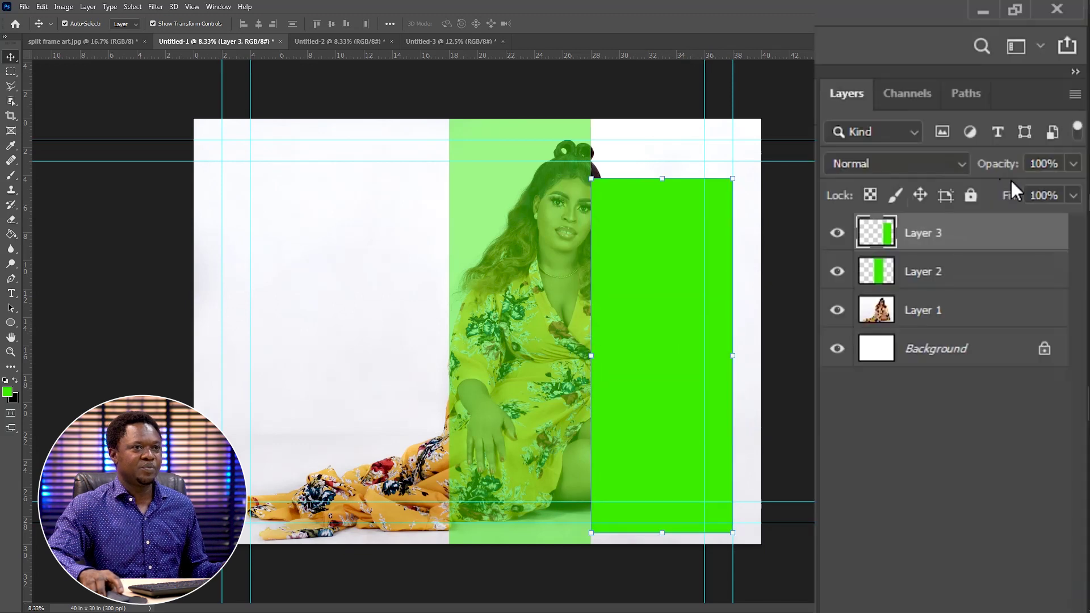
left_click(1047, 164)
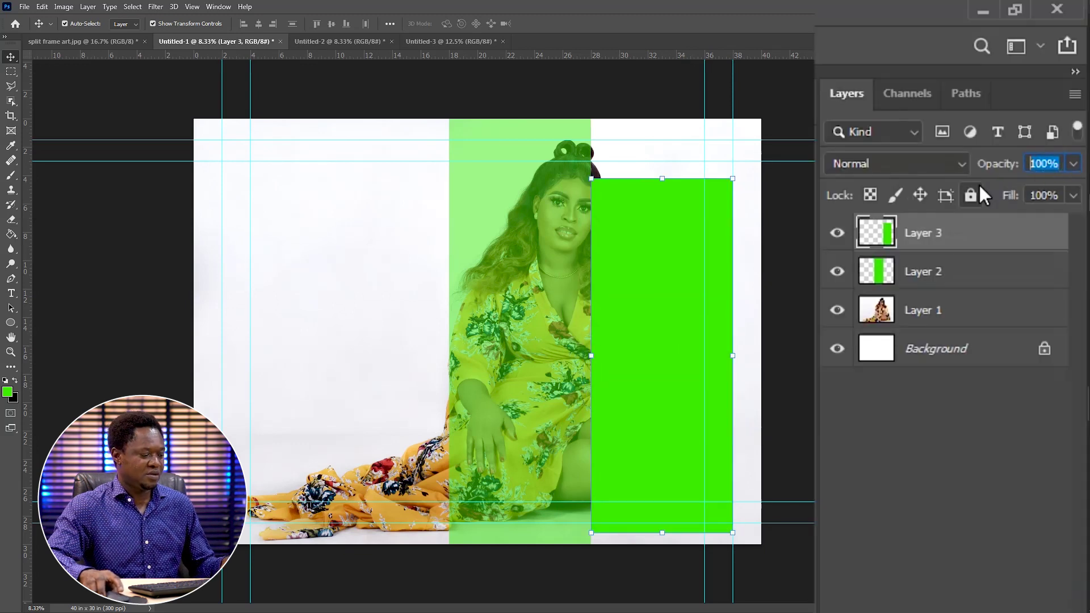
type("50")
key("Return")
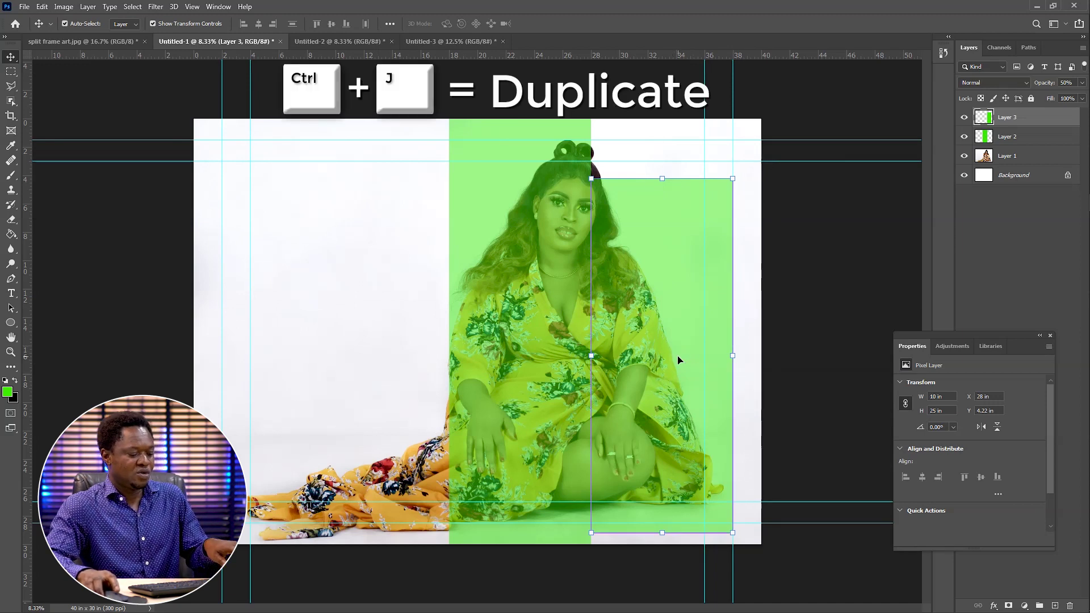
Duplicate the 10 x 25 in green panel and move the copy against the tall panel's left edge, at about X 8 in.
key("ctrl+j")
left_click_drag(654, 332, 375, 334)
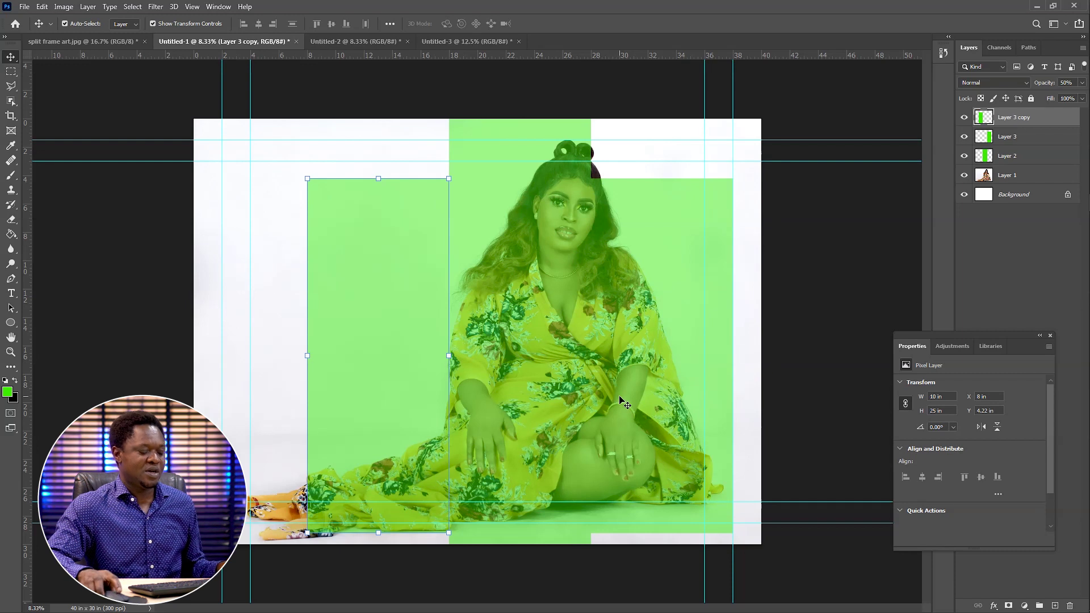
key("ctrl")
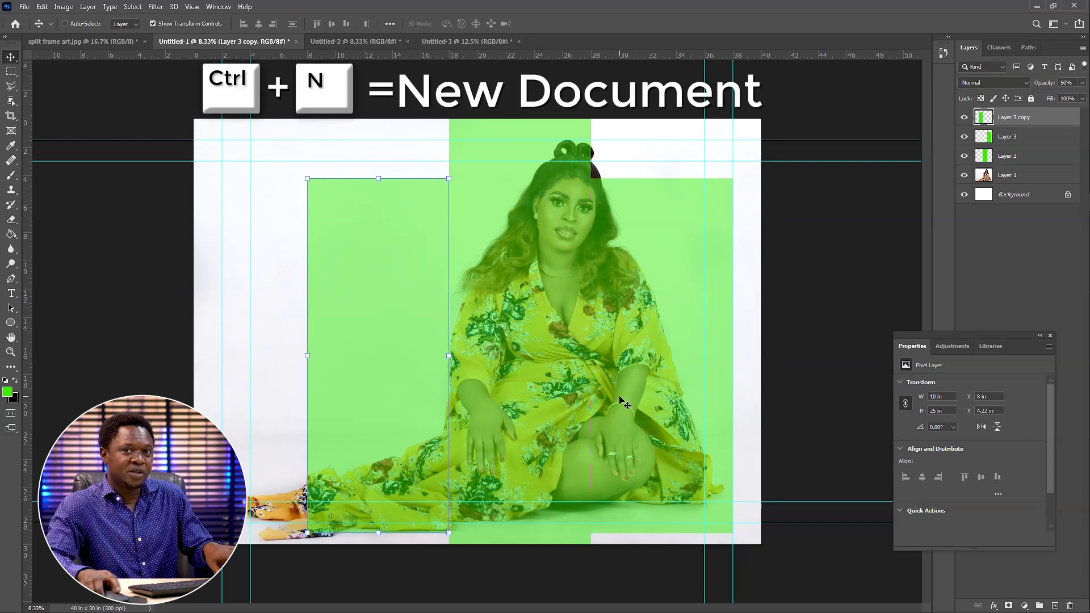
Create a 10 x 20 in document at 300 pixels/inch and fill its background with the green foreground color.
key("ctrl+n")
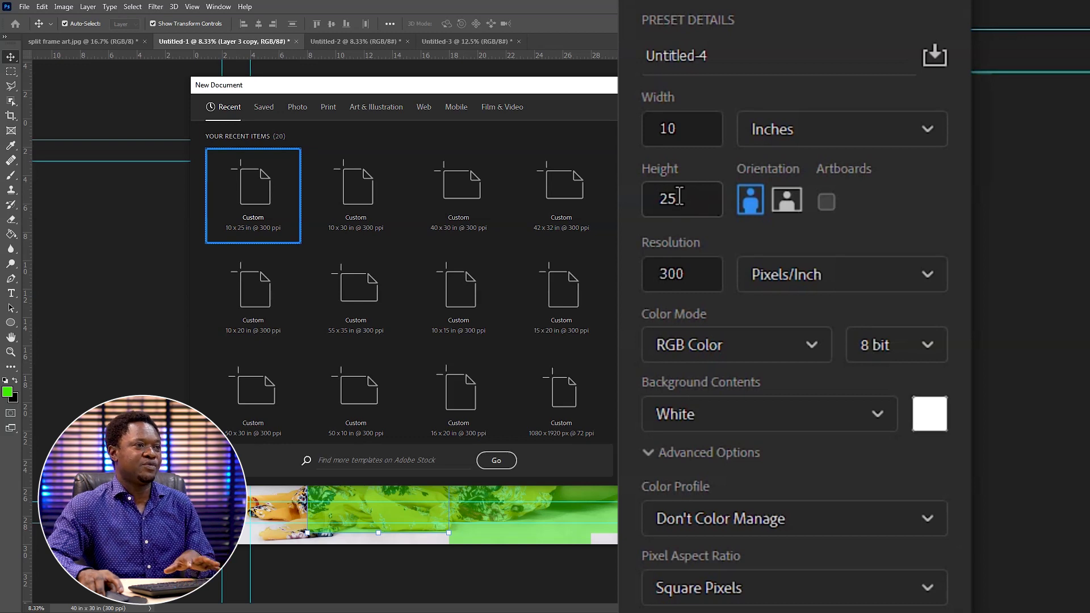
double_click(681, 201)
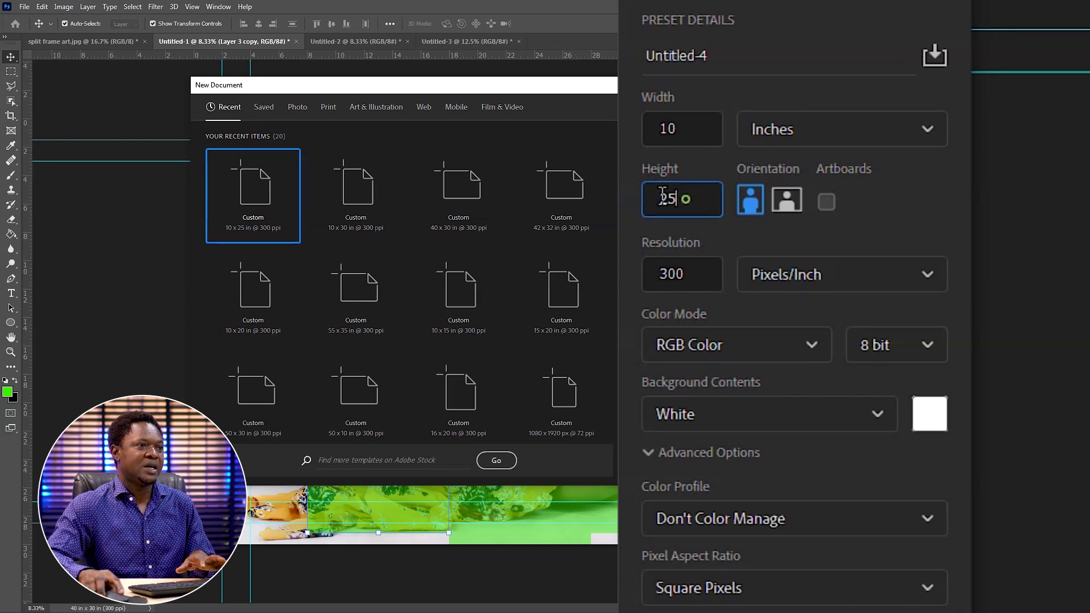
type("20")
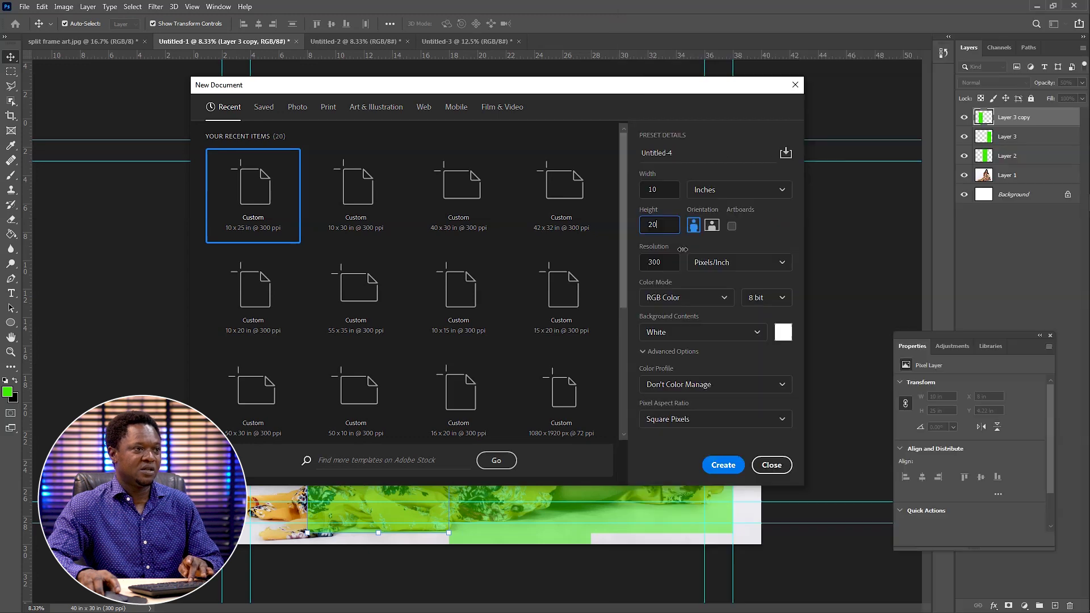
left_click(791, 462)
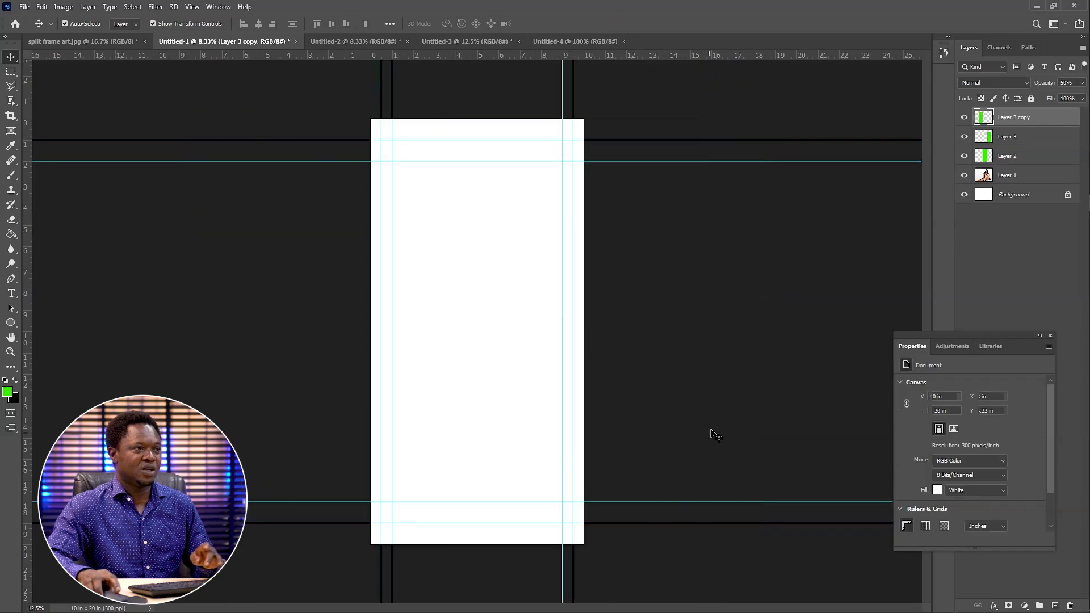
left_click(10, 234)
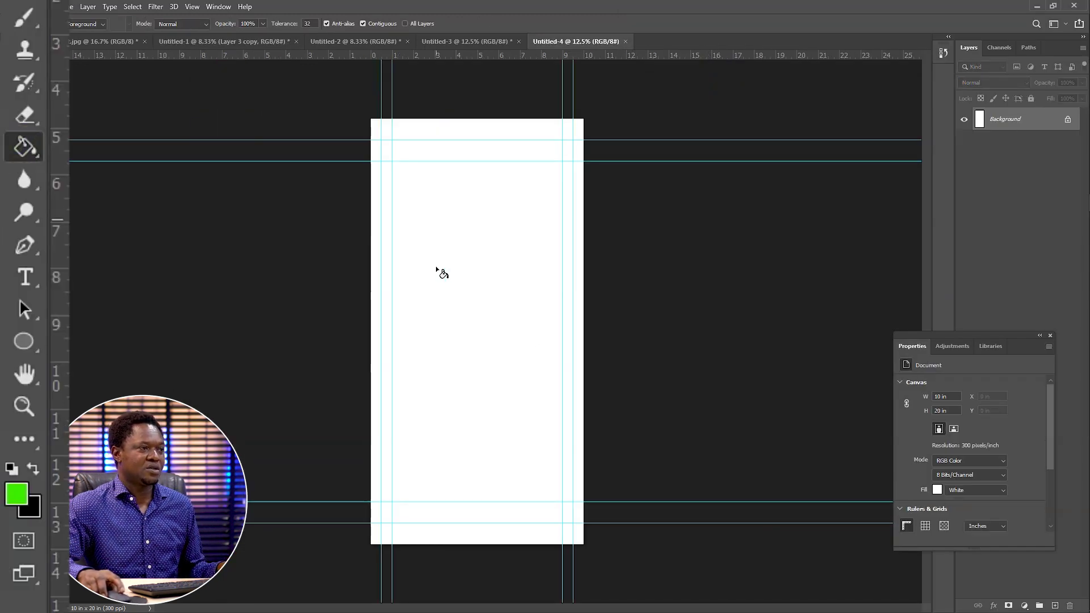
left_click(491, 294)
Place the green 10 x 20 in panel against the left edge of the canvas in Untitled-1 and set its opacity to 50%.
left_click(11, 56)
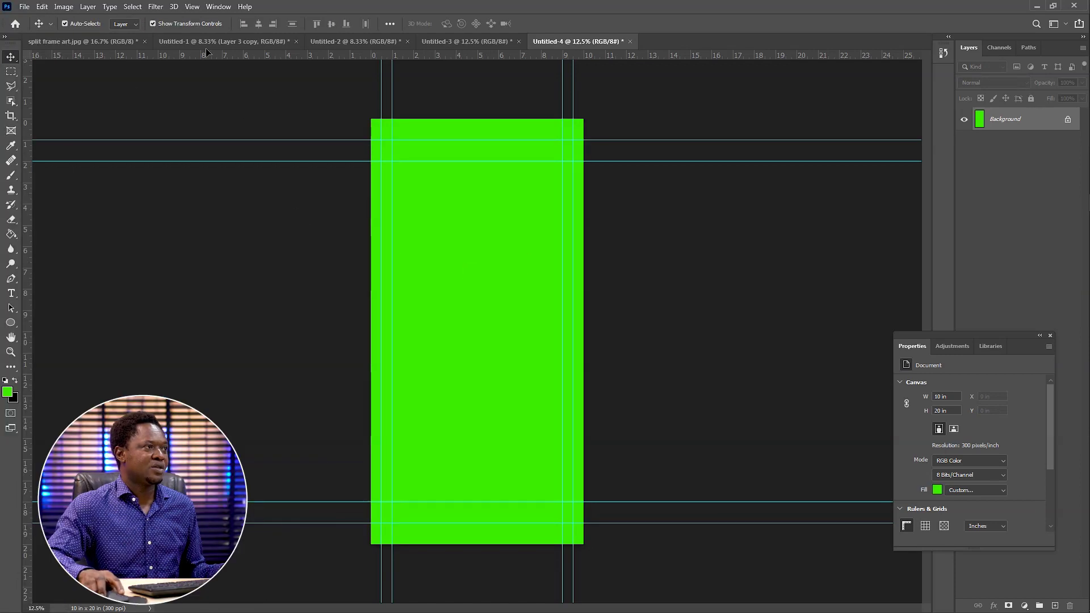
left_click_drag(200, 44, 306, 335)
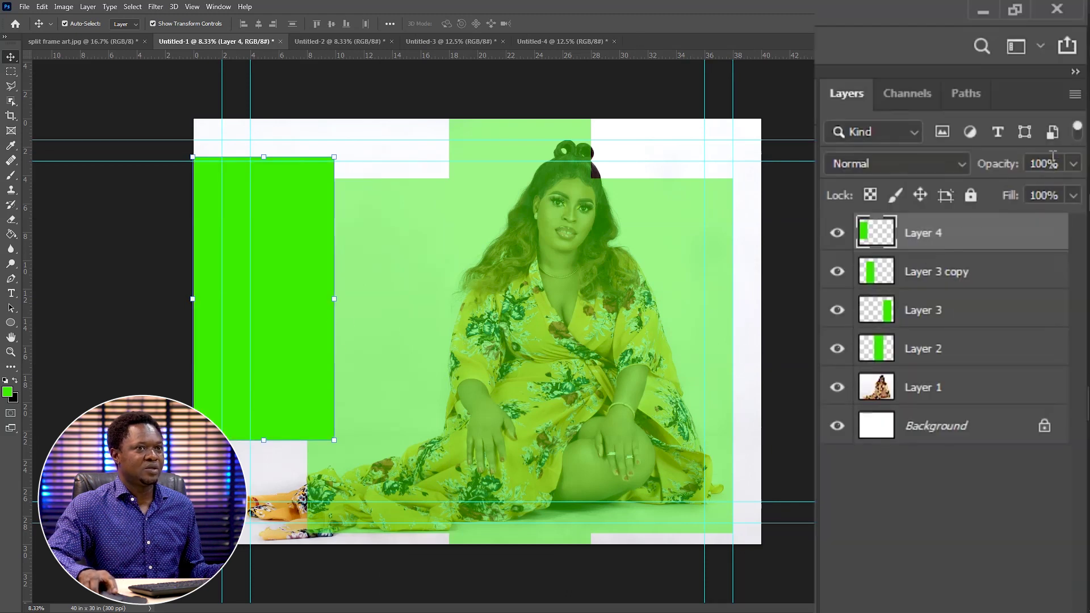
left_click(1059, 161)
type("50")
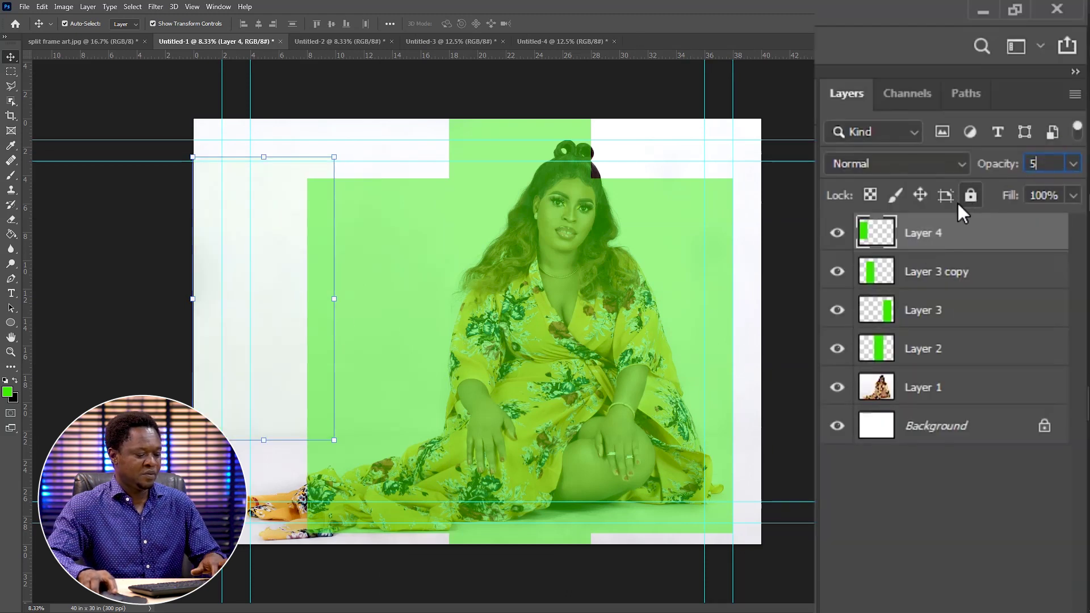
Select all four green panel layers and move them together against the canvas's right edge, to about X 1.92 in.
left_click(969, 227)
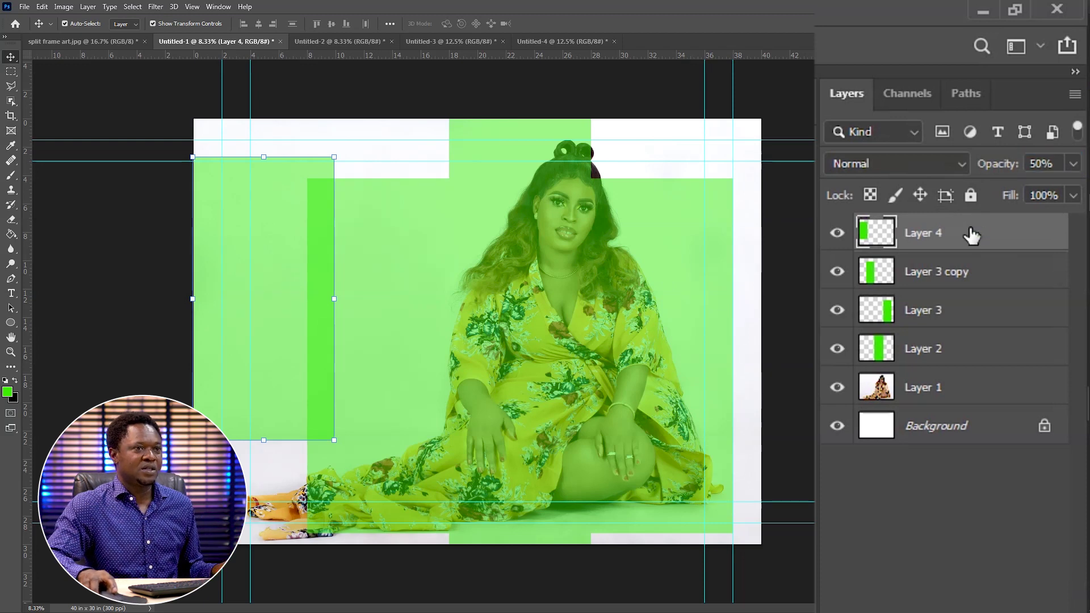
left_click(952, 350, "shift")
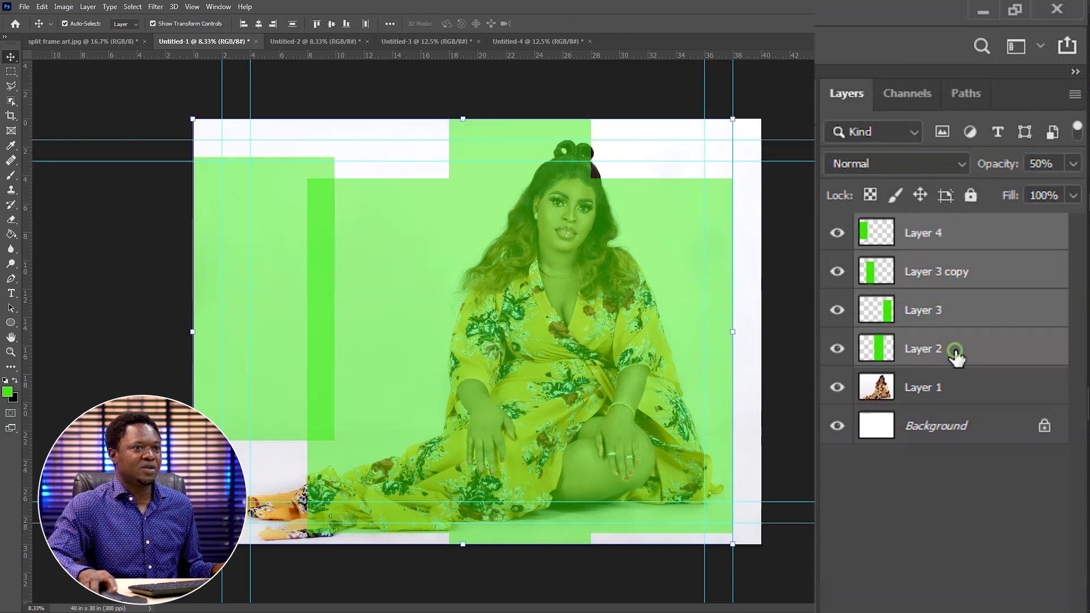
left_click_drag(459, 353, 486, 352)
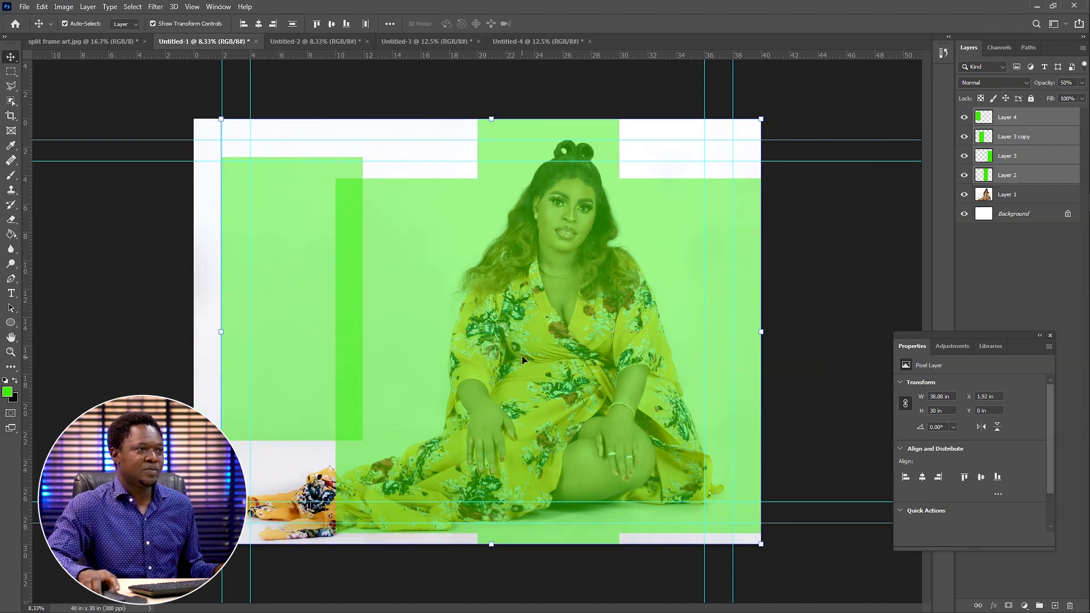
Move the 10 x 20 in panel to the lower-left canvas corner and lower both 10 x 25 in panels to Y 5 in.
left_click(404, 148)
left_click(296, 234)
left_click_drag(284, 277, 257, 379)
left_click(396, 405)
left_click_drag(396, 394, 397, 405)
left_click_drag(661, 437, 679, 457)
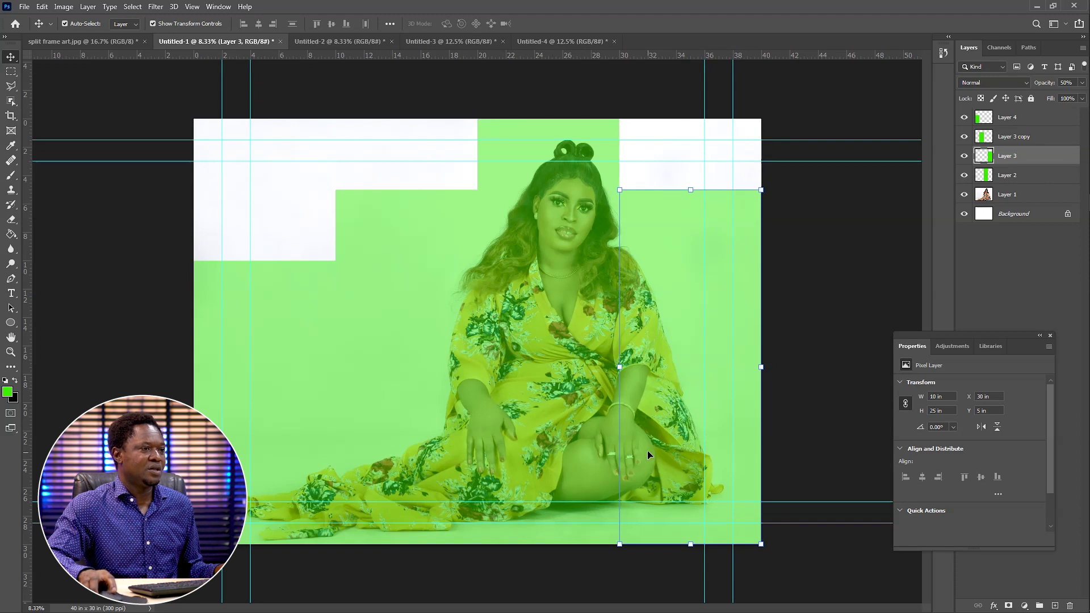
Select all four green panels, align their bottom edges, and deselect them.
left_click(509, 424, "shift")
left_click(382, 419, "shift")
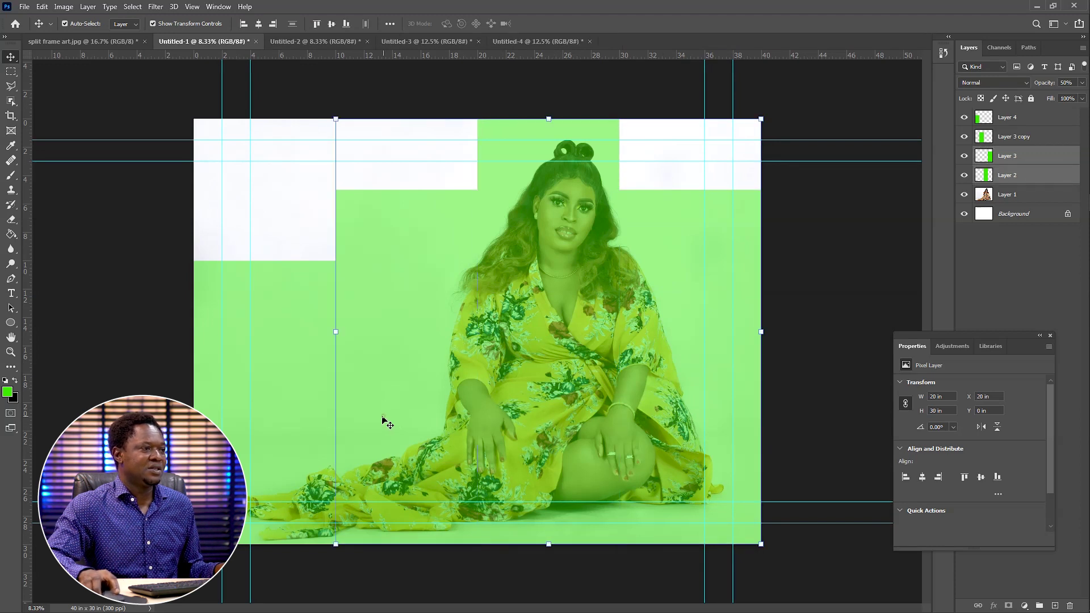
left_click(263, 428, "shift")
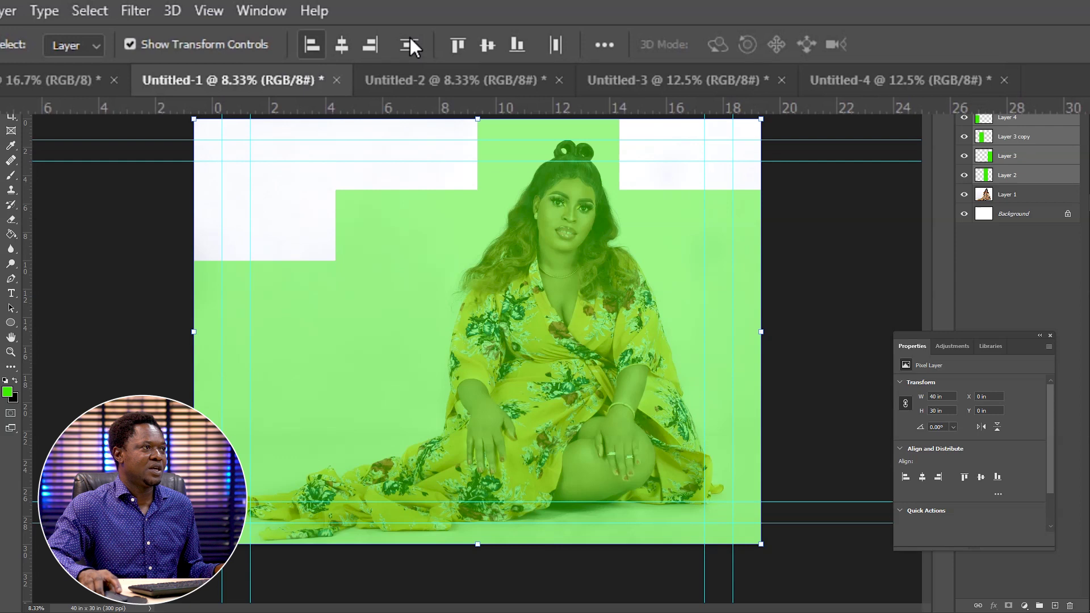
left_click(517, 47)
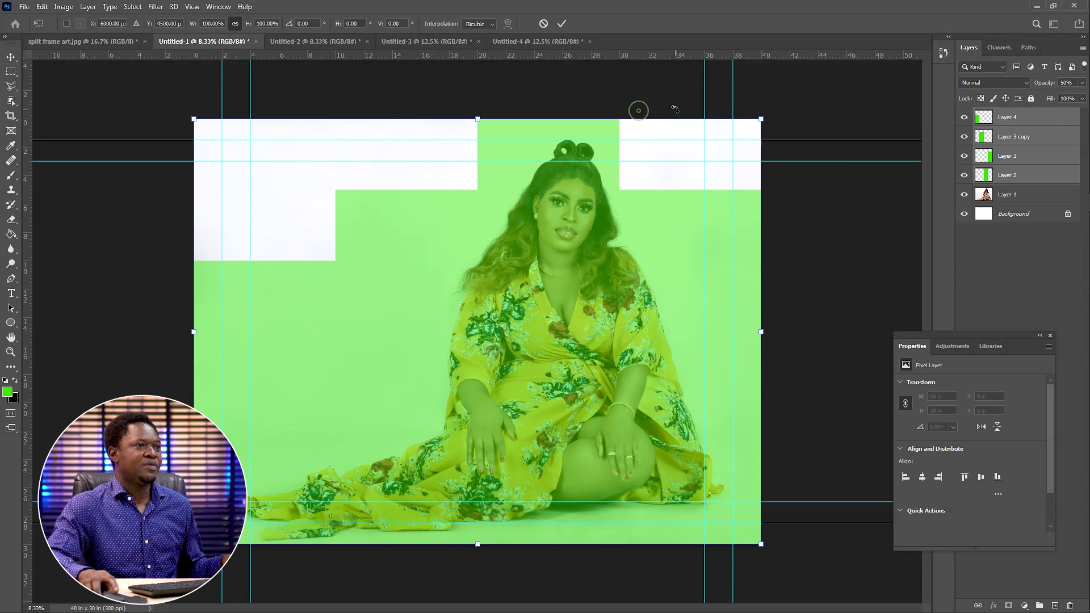
left_click(623, 104)
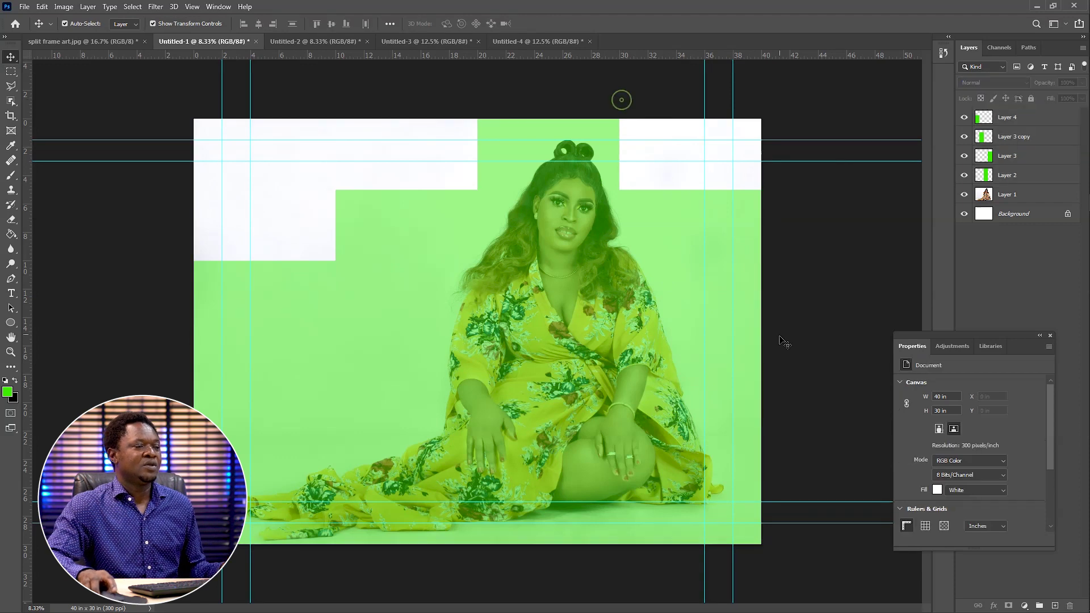
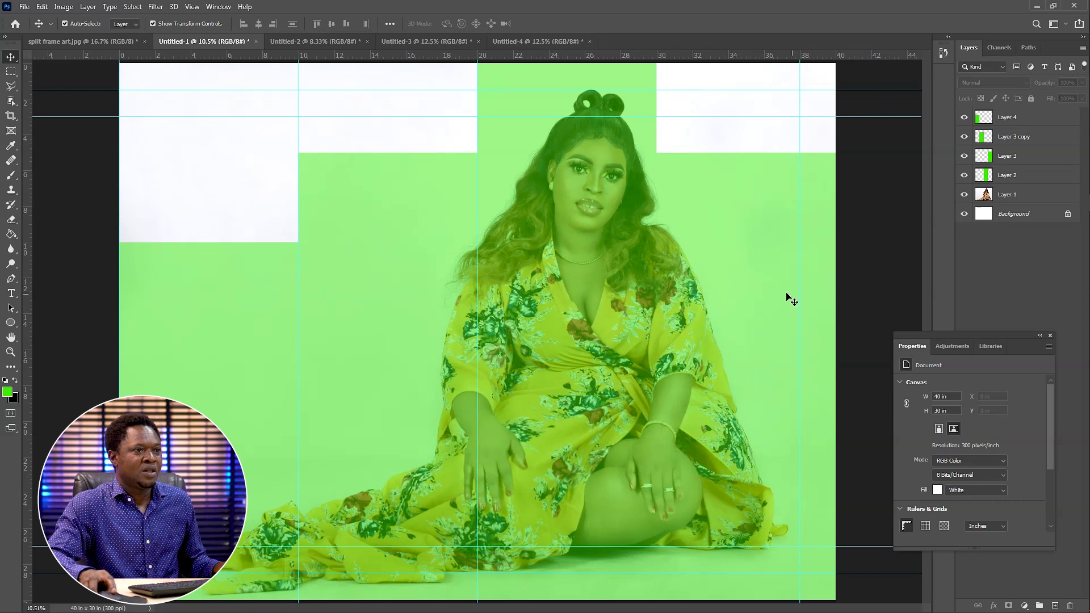
Move the rightmost vertical guide precisely onto the seam between the tall panel and the right 10 x 25 in panel, at 30 in.
left_click_drag(800, 291, 656, 308)
key("ctrl+plus")
key("ctrl+plus")
key("ctrl+plus")
key("ctrl+plus")
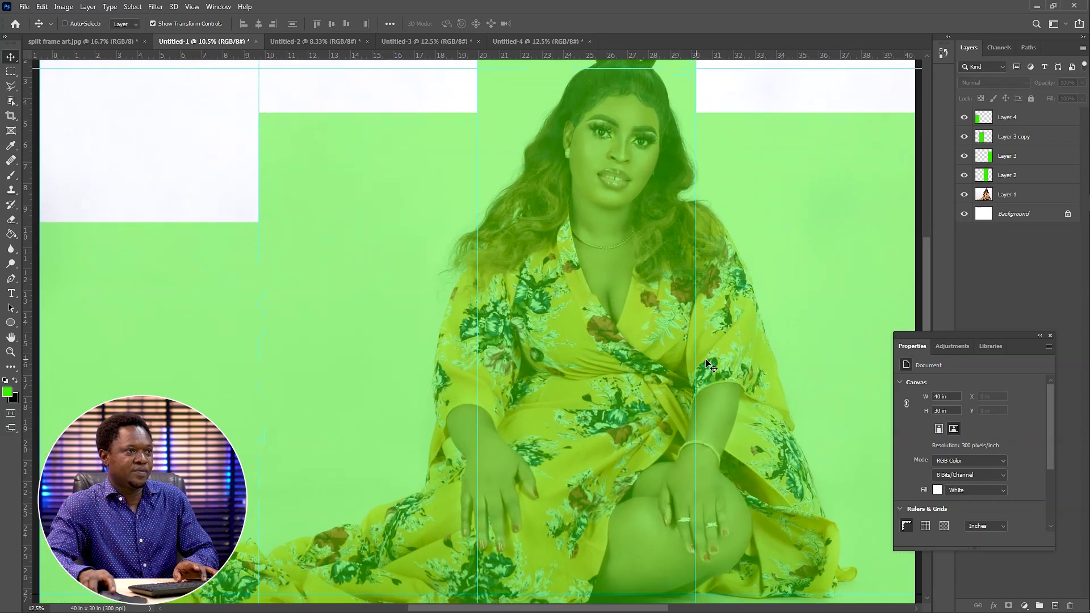
key("ctrl+plus")
key("ctrl+plus")
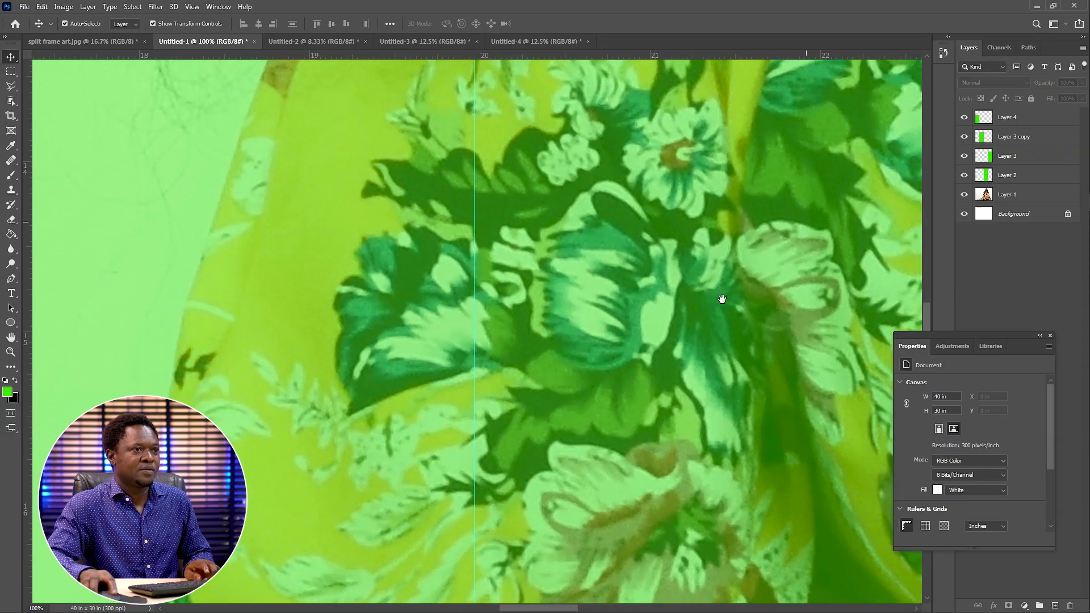
scroll(552, 433, "up", 10)
left_click_drag(509, 421, 485, 509)
left_click_drag(486, 252, 460, 520)
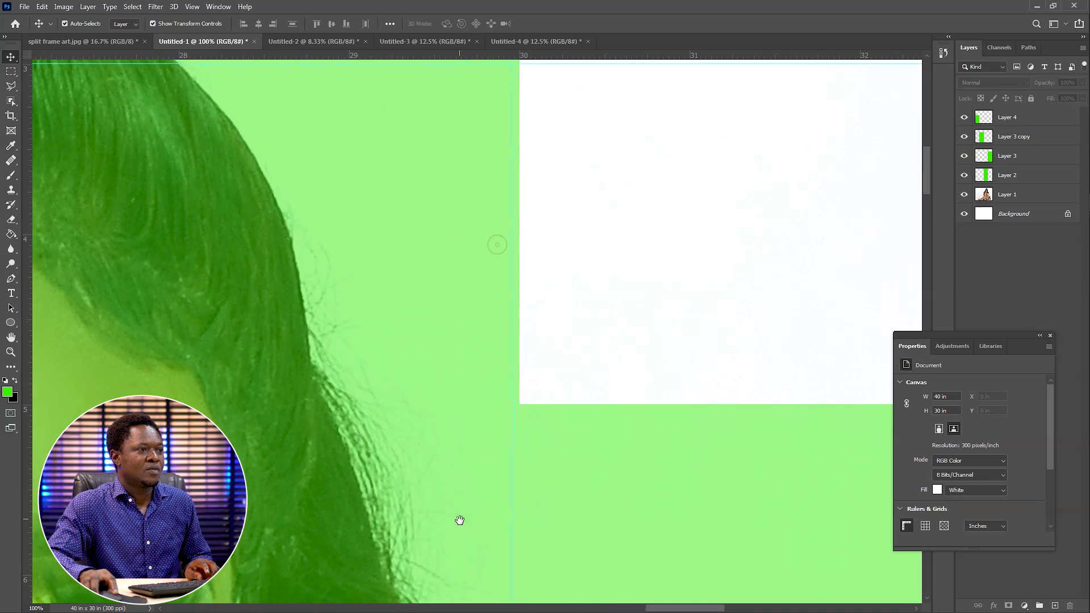
left_click_drag(511, 411, 518, 409)
Add a vertical guide on the canvas's right edge and move the lowest horizontal guide onto its bottom edge.
key("ctrl+minus")
key("ctrl+minus")
key("ctrl+minus")
key("ctrl+minus")
key("ctrl+minus")
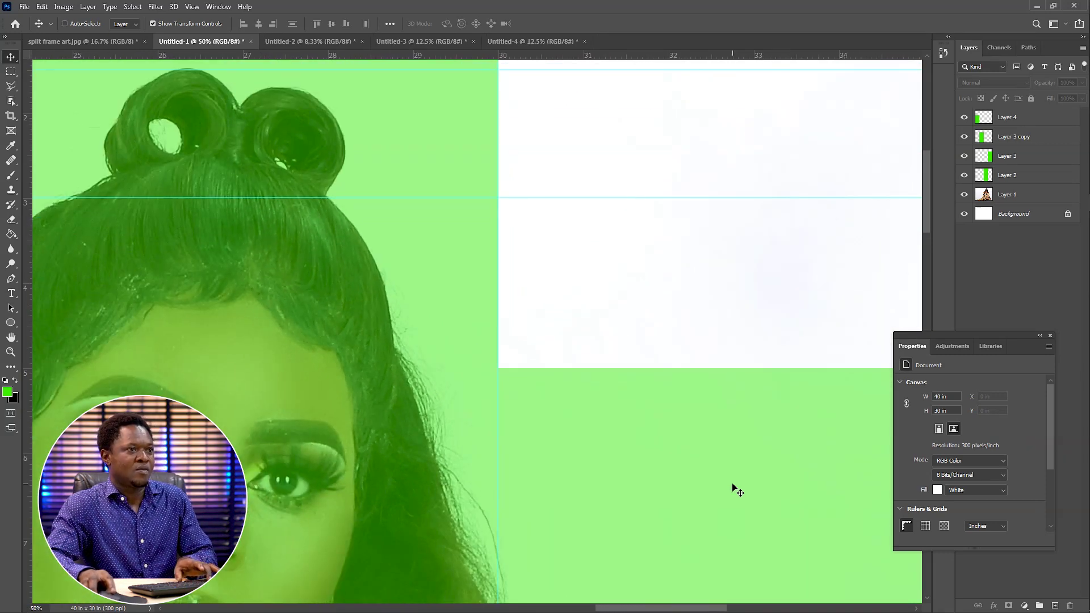
key("ctrl+minus")
key("ctrl+minus")
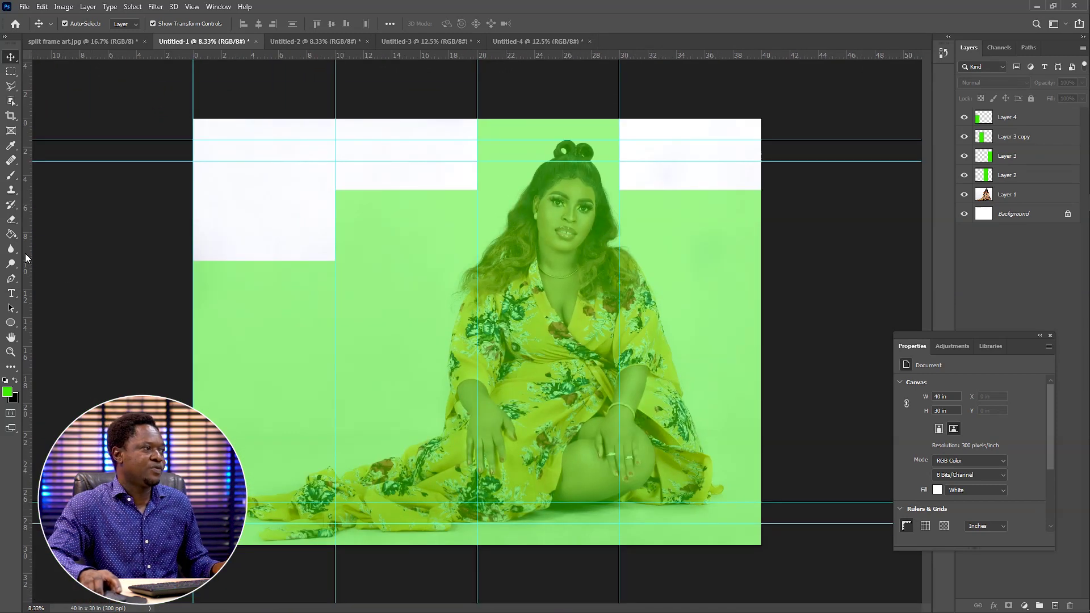
left_click_drag(25, 253, 760, 274)
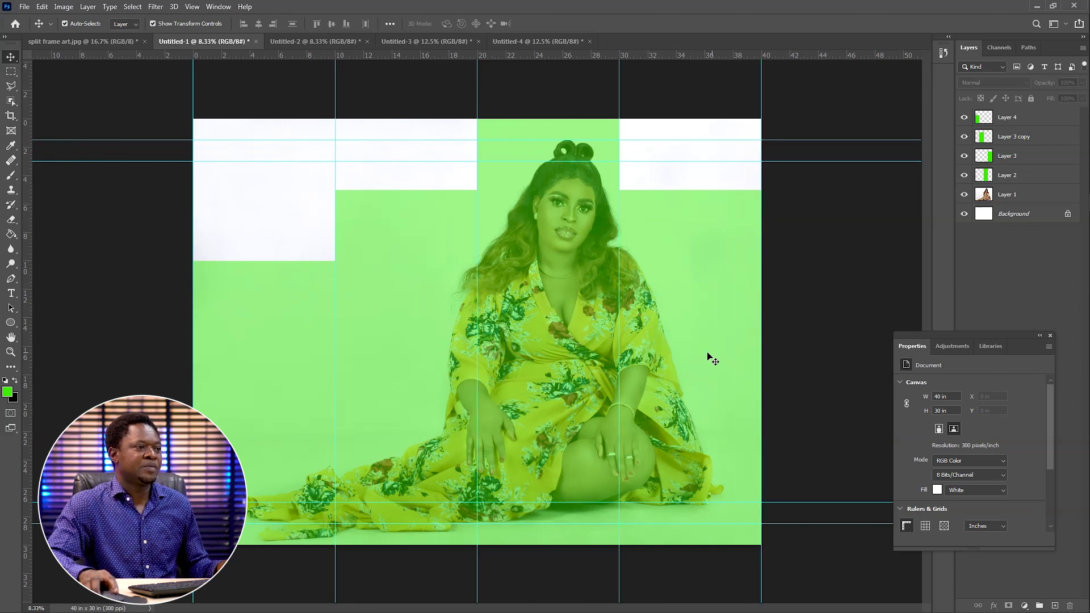
left_click_drag(489, 524, 501, 544)
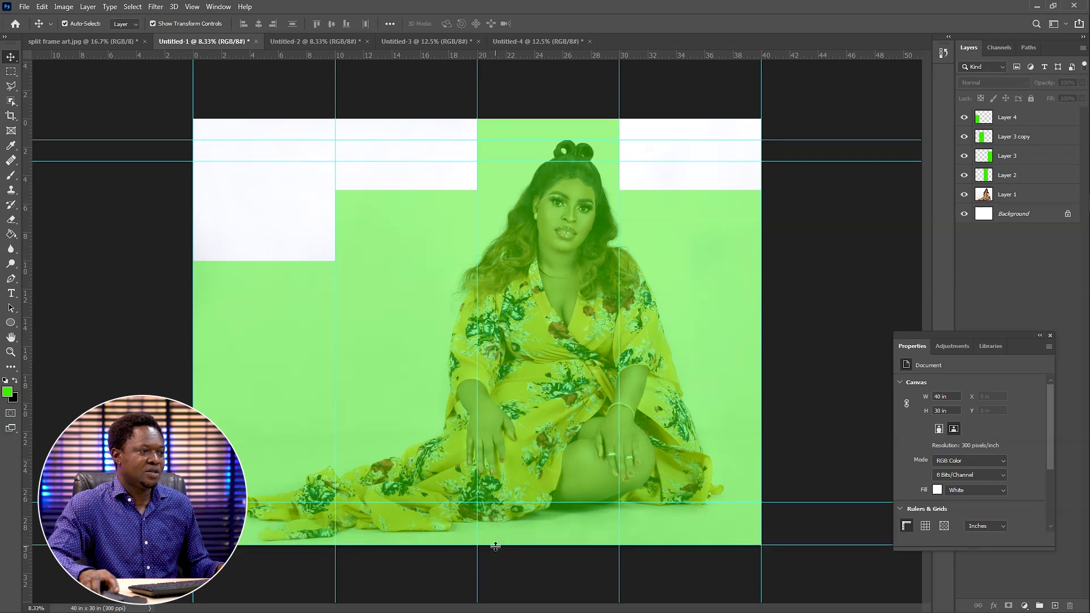
Move the remaining lower horizontal guide precisely onto the top edge of the 10 x 20 in panel, at 10 in.
left_click_drag(497, 502, 500, 262)
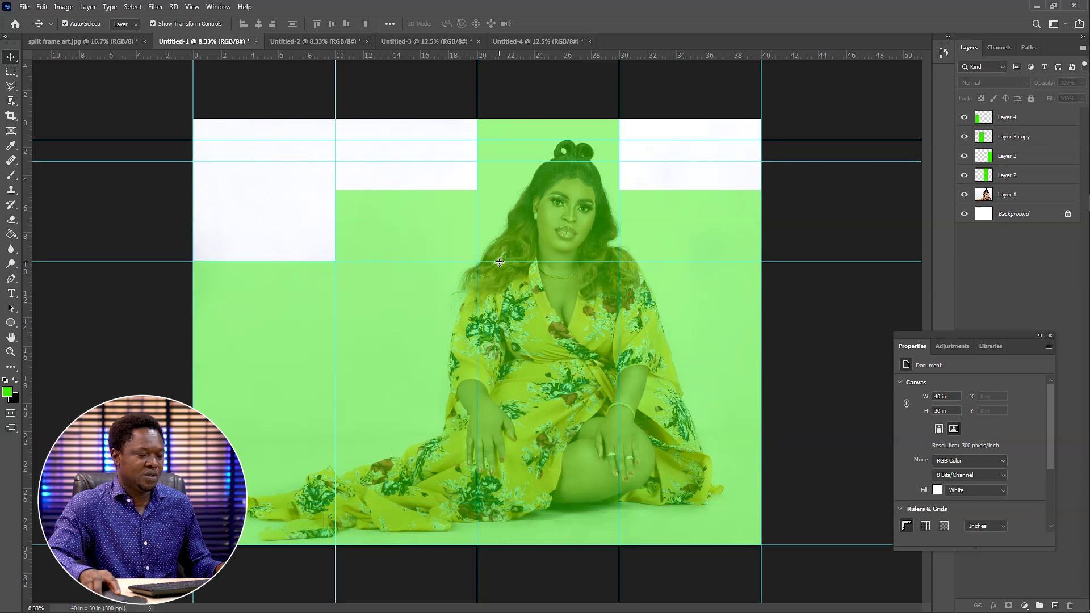
key("ctrl+equal")
key("ctrl+equal")
key("ctrl+equal")
key("ctrl+equal")
key("ctrl+equal")
key("ctrl+equal")
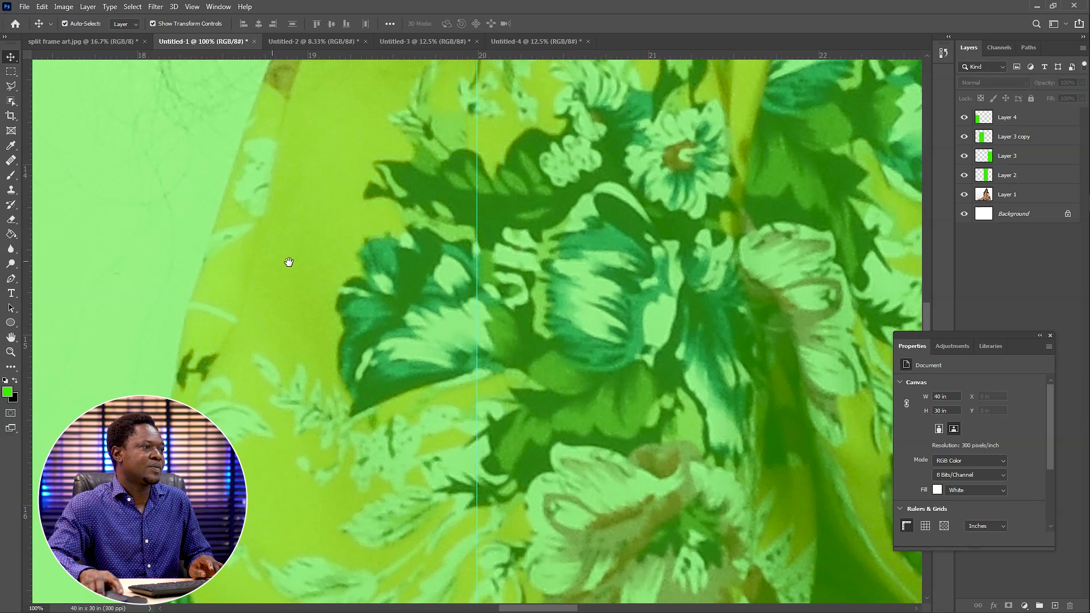
left_click_drag(288, 262, 585, 370)
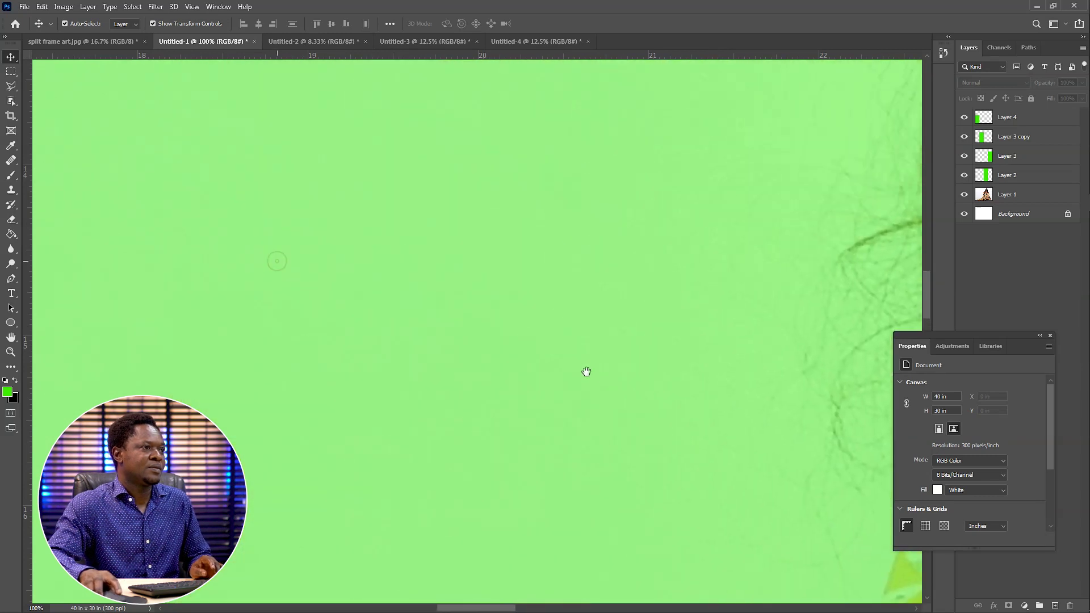
left_click_drag(441, 297, 782, 267)
left_click_drag(459, 338, 603, 321)
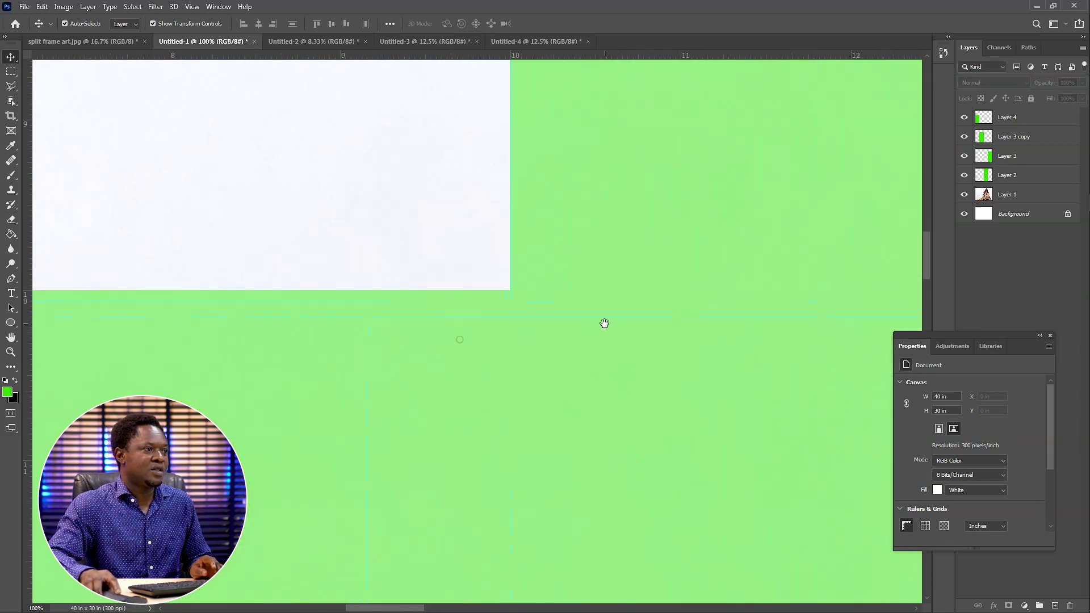
left_click_drag(501, 301, 504, 293)
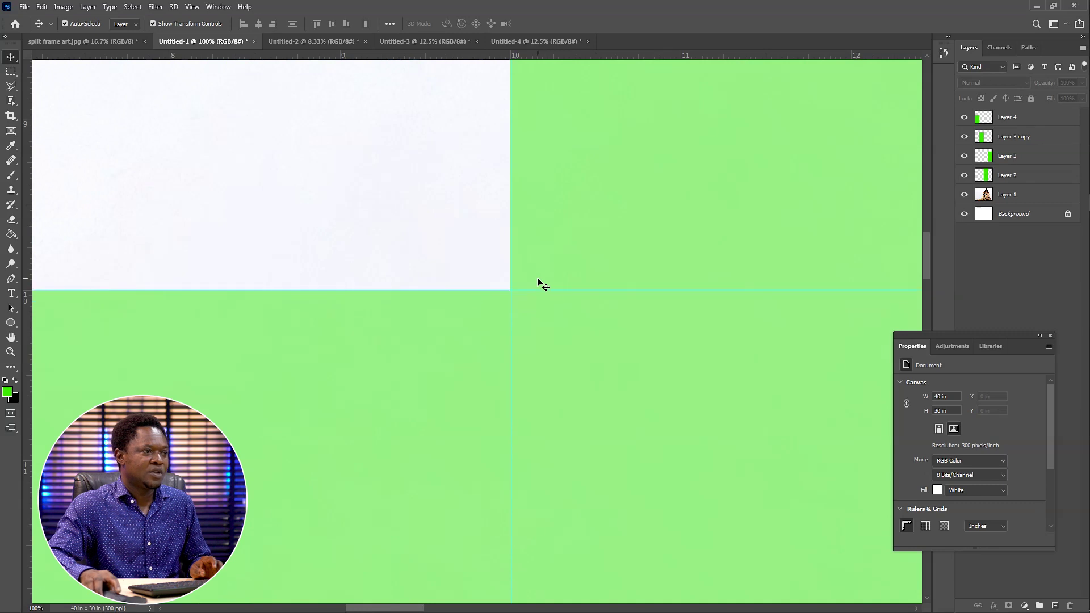
Fine-tune the vertical and horizontal guides so they meet exactly at the 10 x 20 in panel's upper-right corner.
key("ctrl+plus")
key("ctrl+plus")
left_click_drag(598, 281, 598, 359)
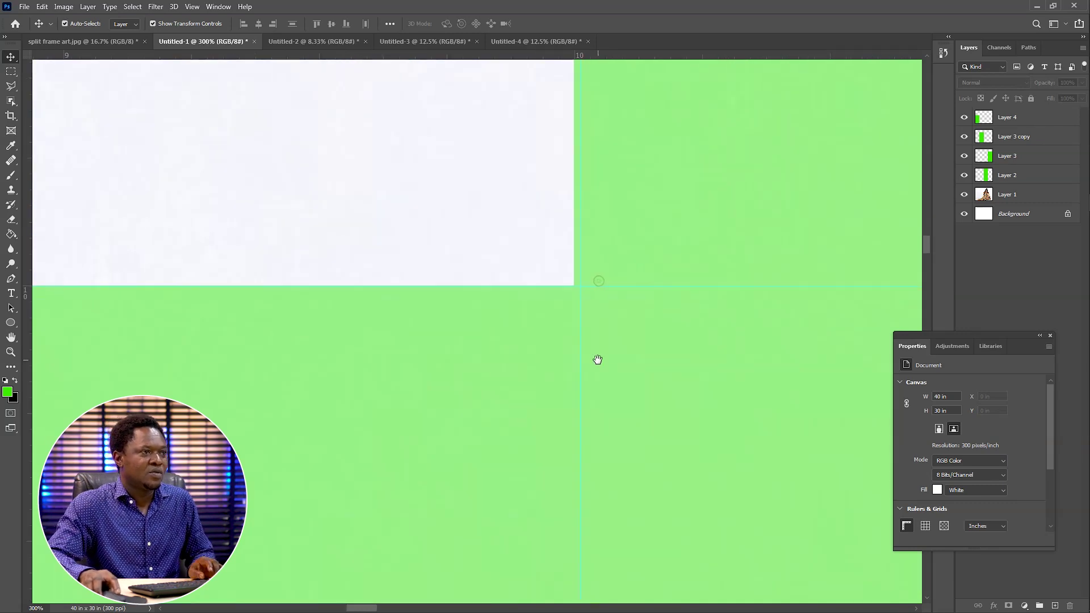
left_click_drag(582, 257, 576, 257)
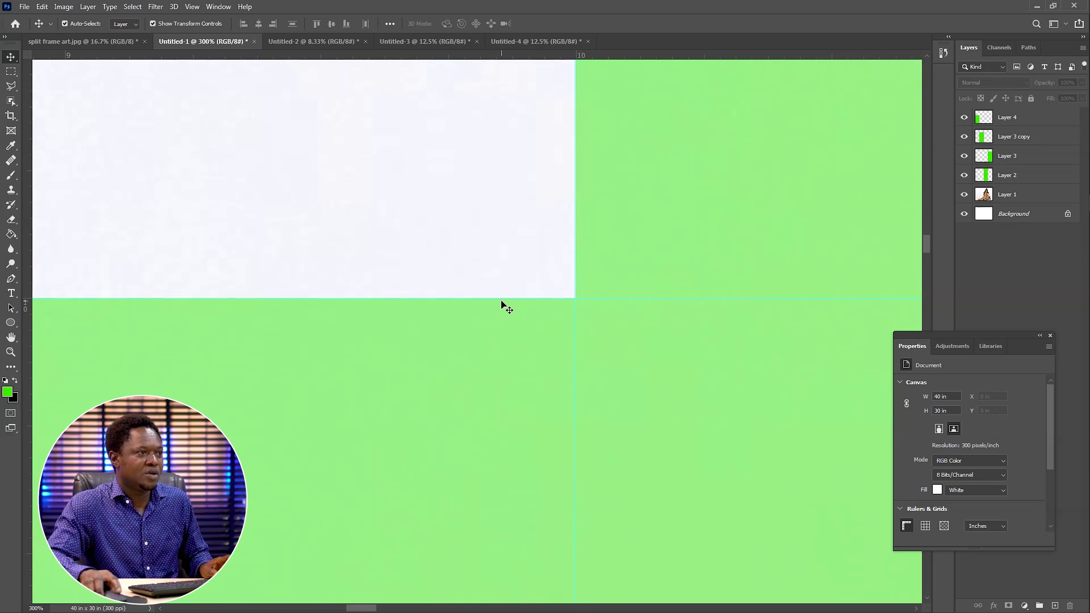
left_click_drag(501, 299, 502, 298)
Move the second horizontal guide precisely onto the top edge of the 10 x 25 in panels, at 5 in.
key("ctrl+0")
left_click_drag(365, 147, 391, 153)
scroll(613, 207, "up", 6)
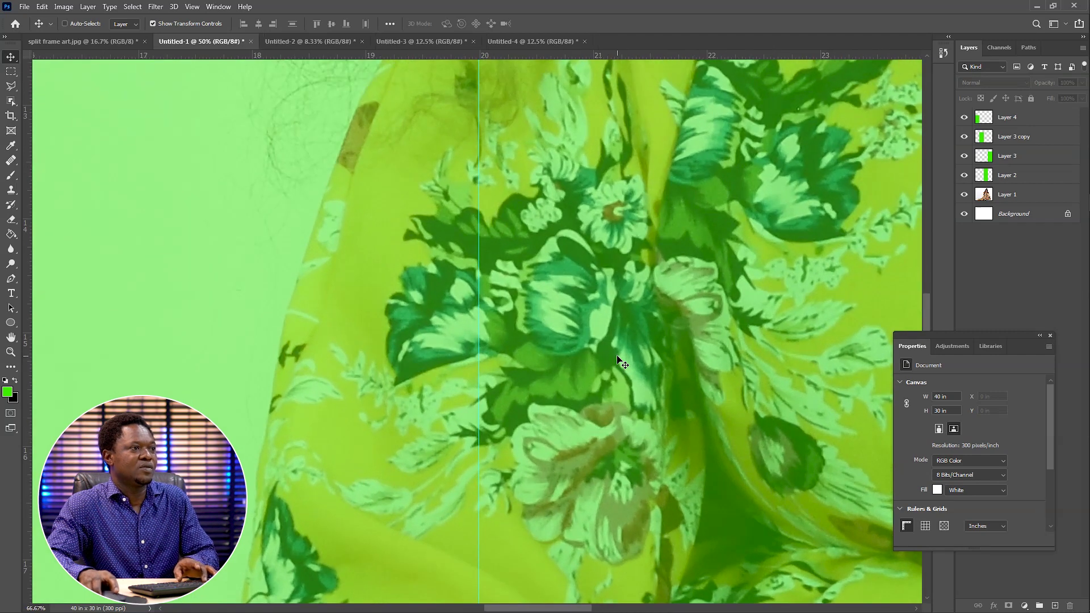
left_click_drag(516, 211, 531, 370)
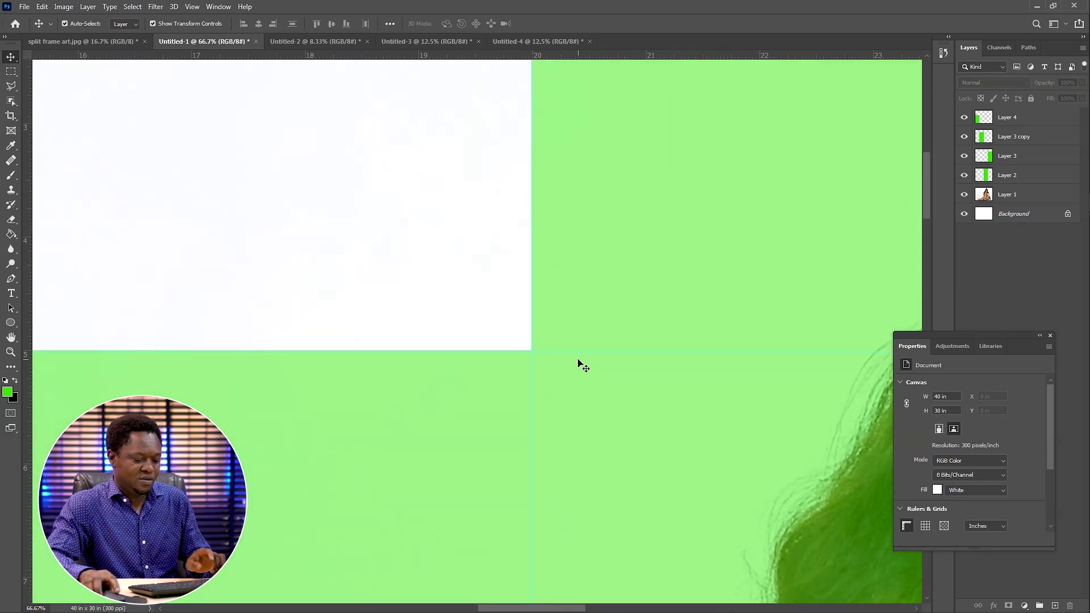
key("ctrl+plus")
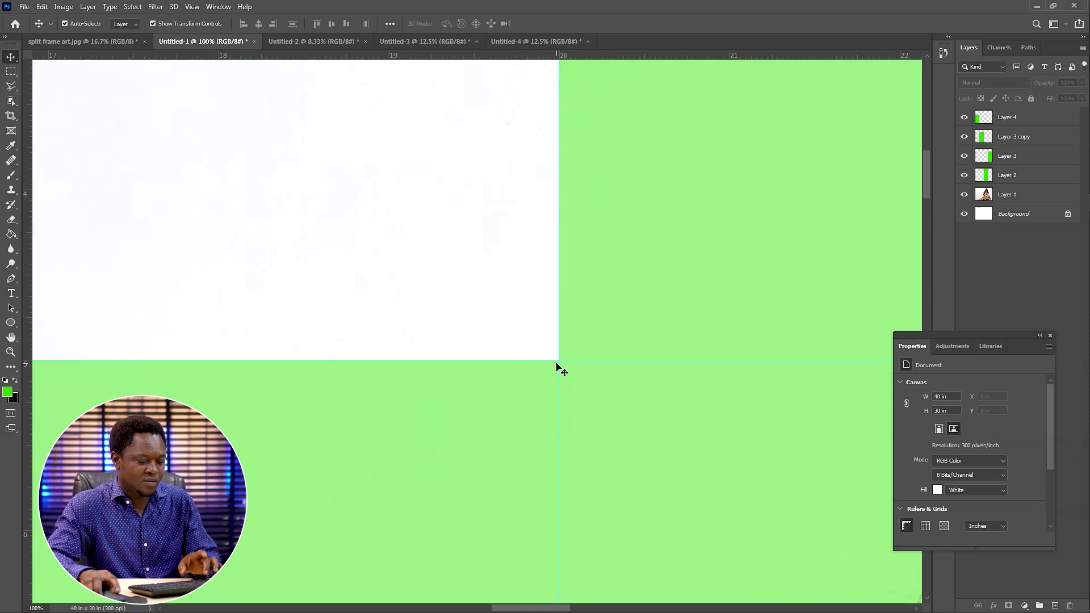
key("ctrl+plus")
key("ctrl+plus")
left_click_drag(706, 422, 706, 415)
key("ctrl+0")
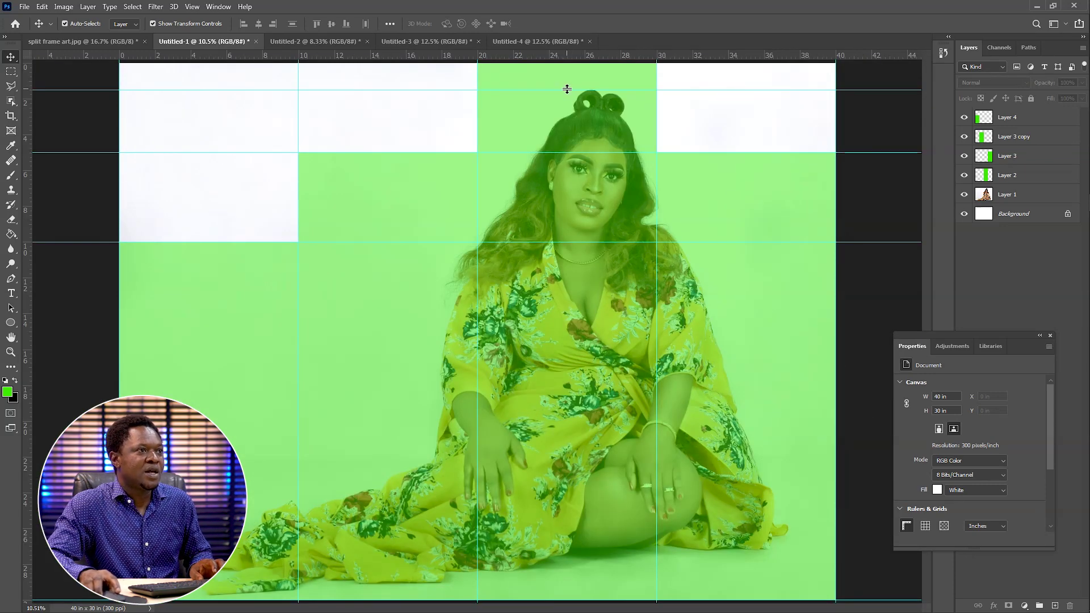
Move the topmost horizontal guide onto the canvas's top edge and inspect the guide alignment around the panels.
left_click_drag(567, 88, 566, 62)
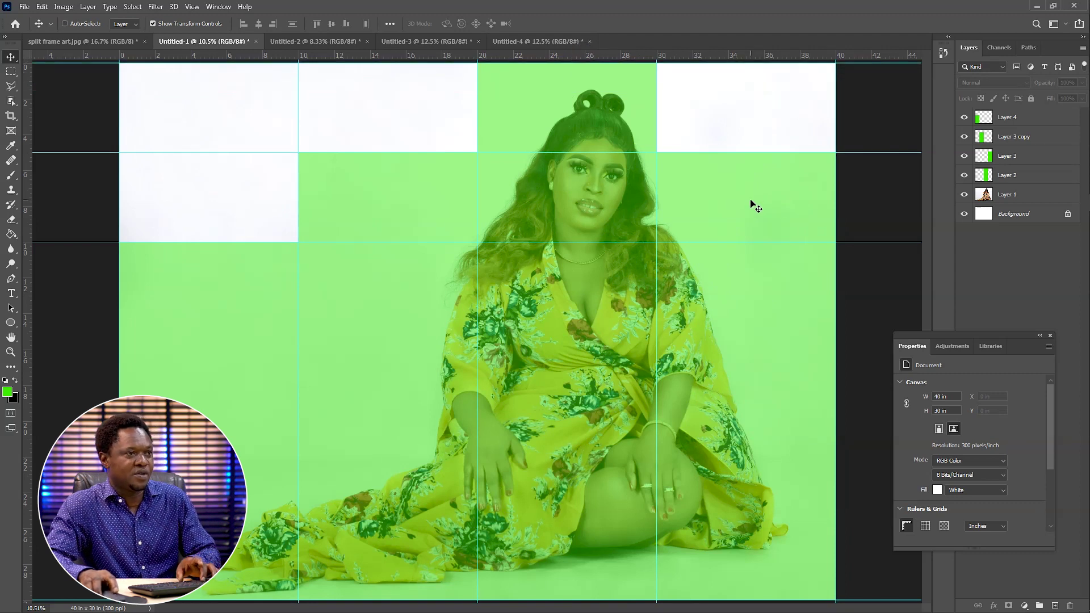
scroll(750, 203, "up", 4)
left_click_drag(720, 280, 536, 353)
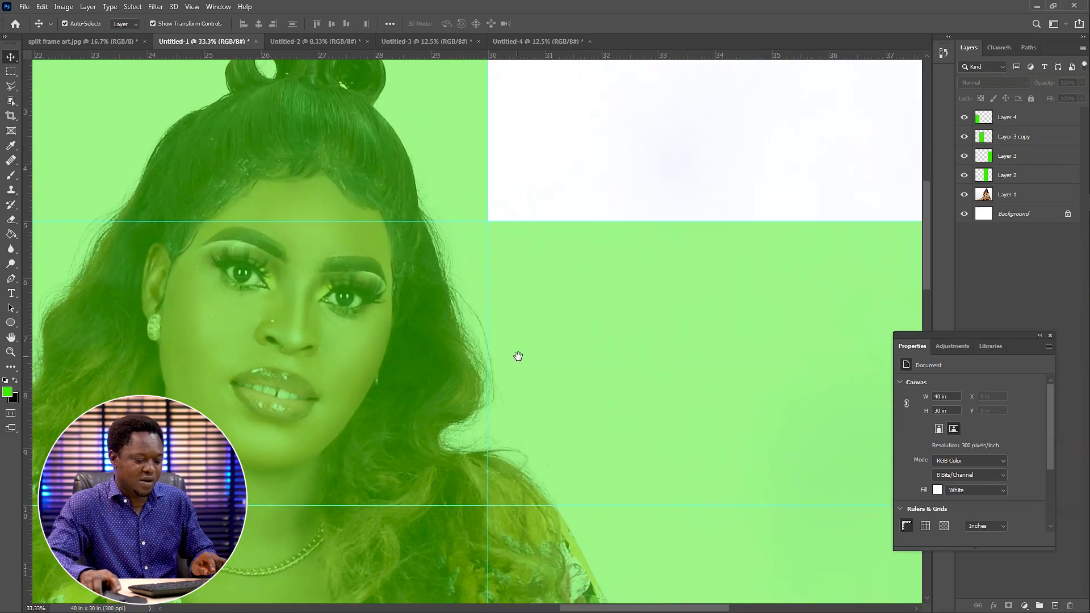
scroll(530, 372, "down", 4)
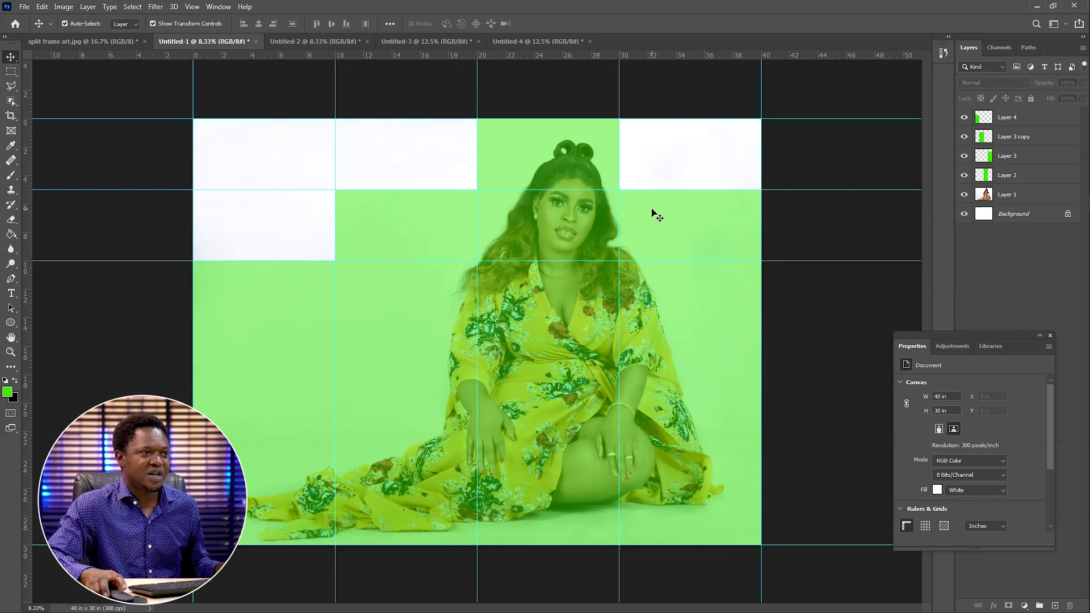
Group the four green panel layers, from Layer 4 down to Layer 2.
left_click(1025, 117)
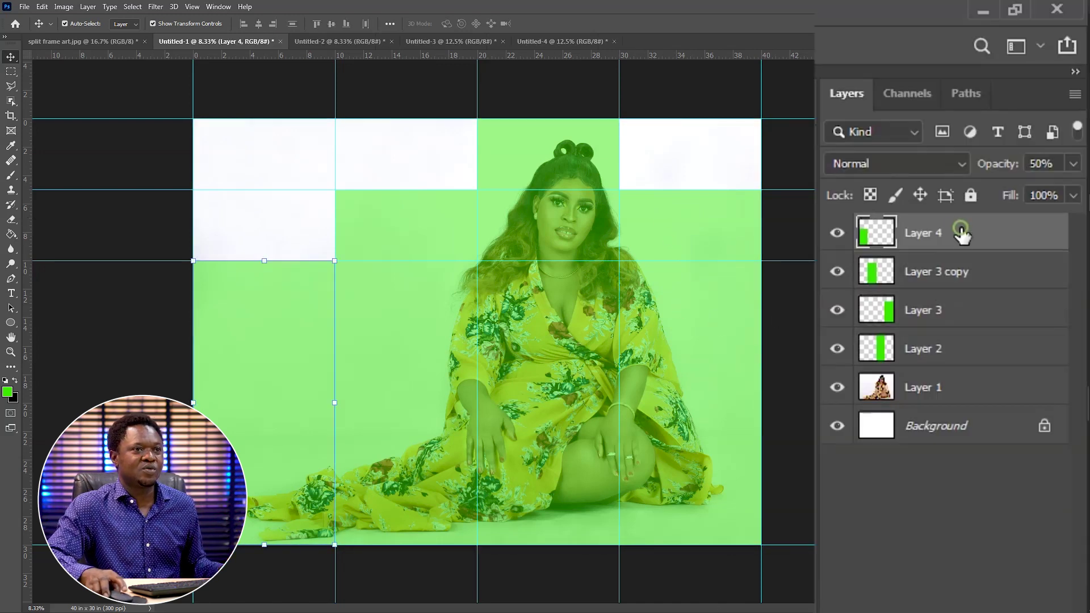
left_click(921, 350, "shift")
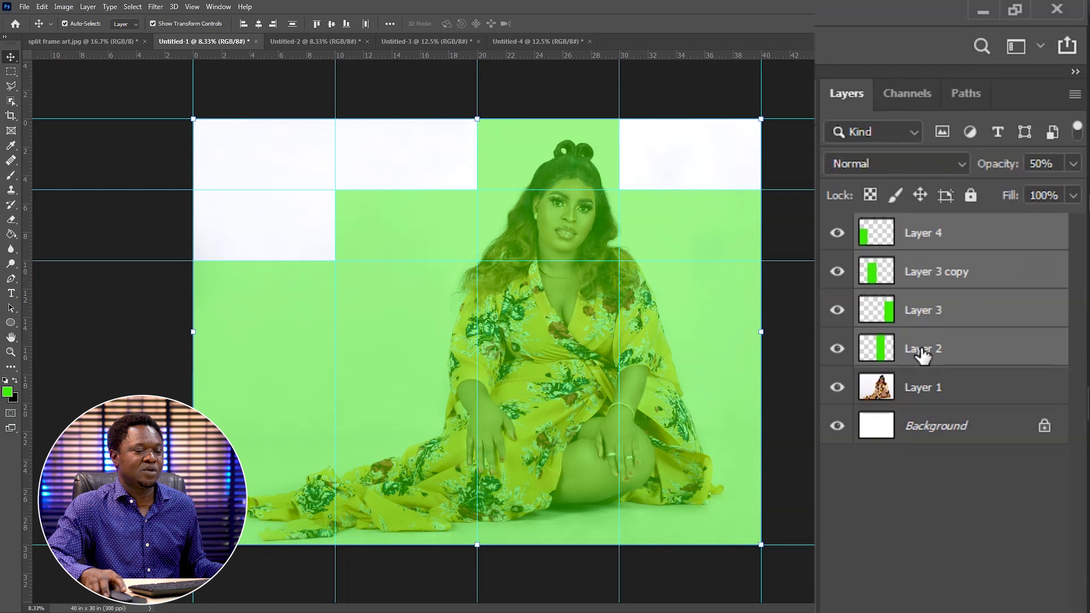
key("ctrl+g")
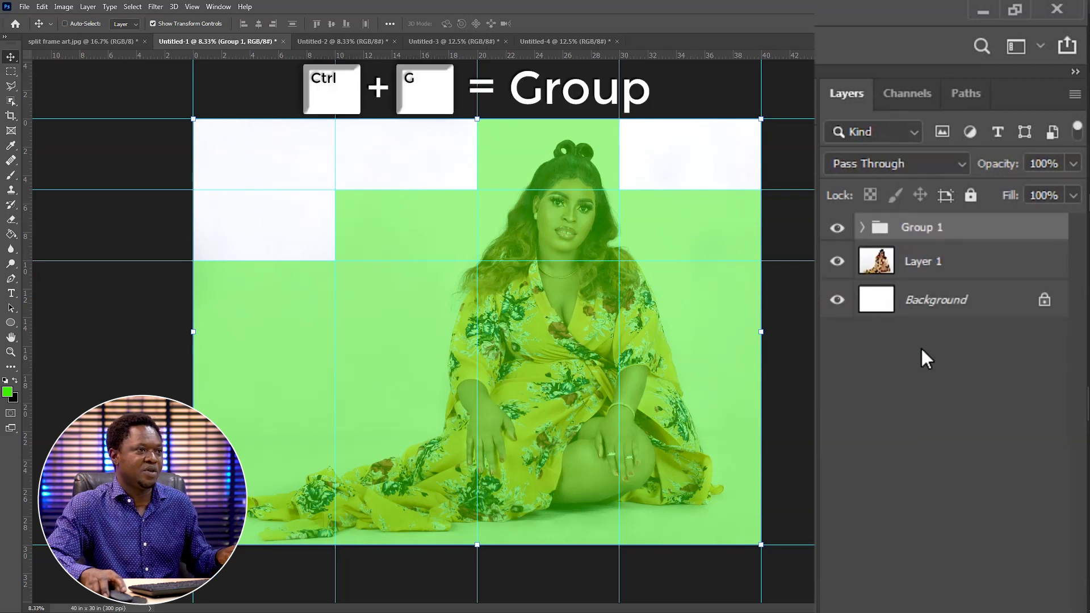
Toggle the green panel group's visibility to compare the portrait with and without the overlay.
left_click(839, 228)
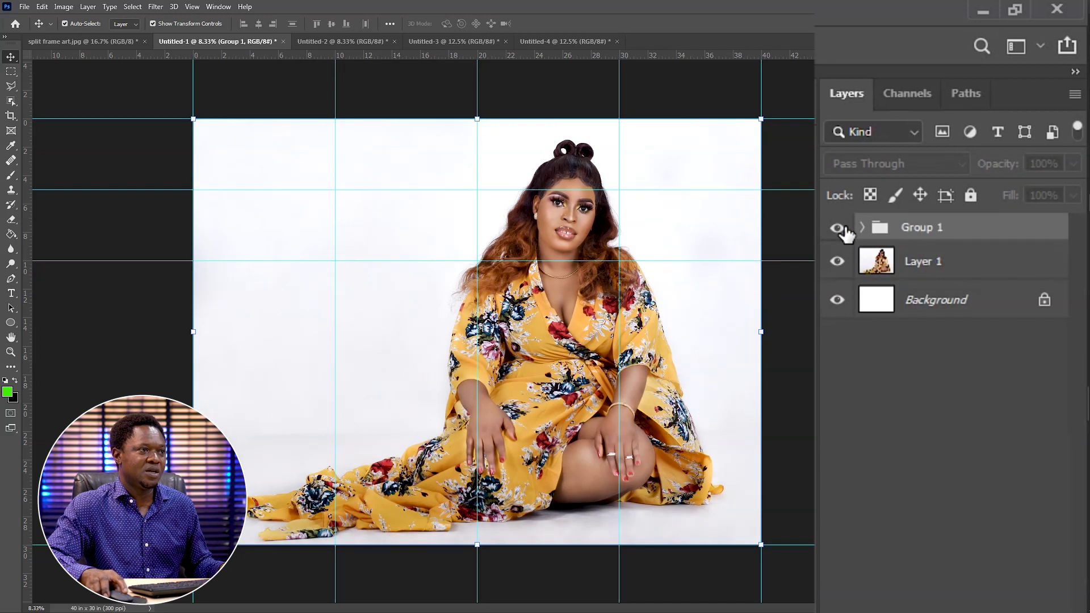
left_click(838, 228)
left_click(839, 228)
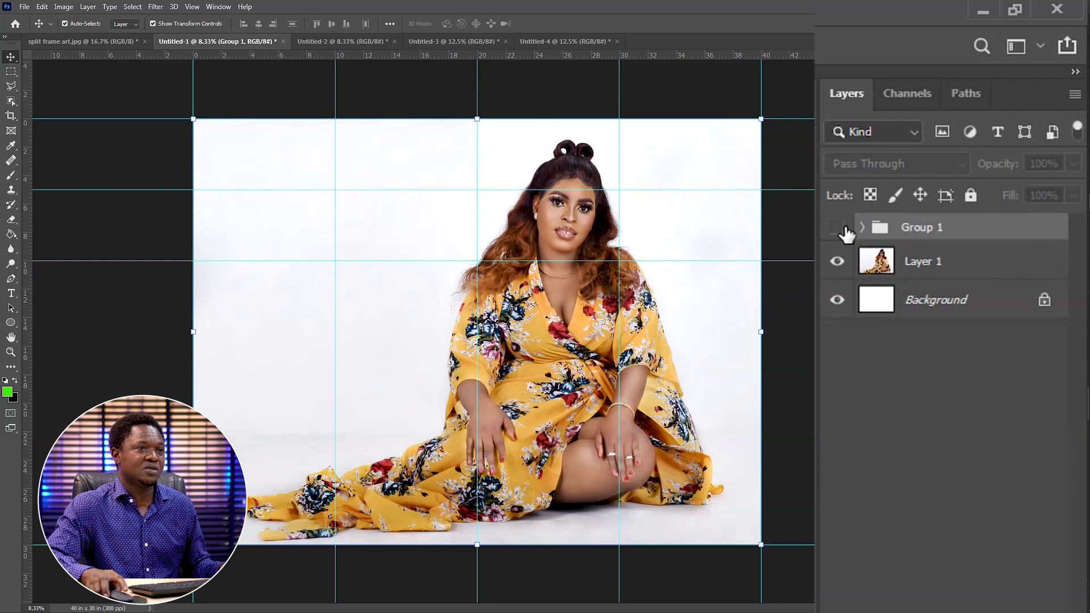
left_click(838, 229)
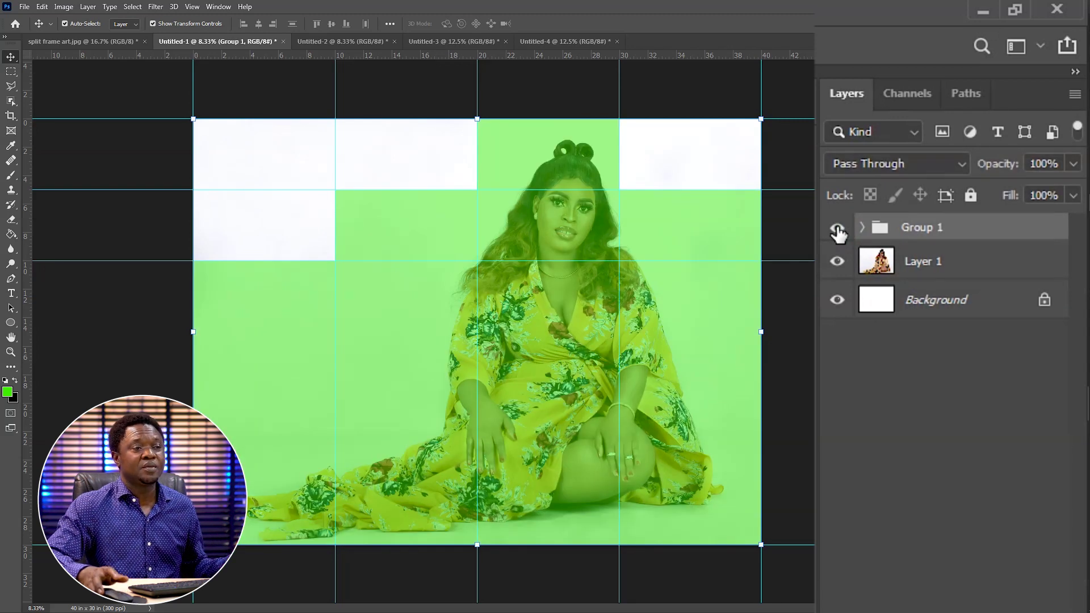
Marquee-select the 10 x 25 in panel area between 30 and 40 in and copy it from the portrait layer to a new layer.
key("m")
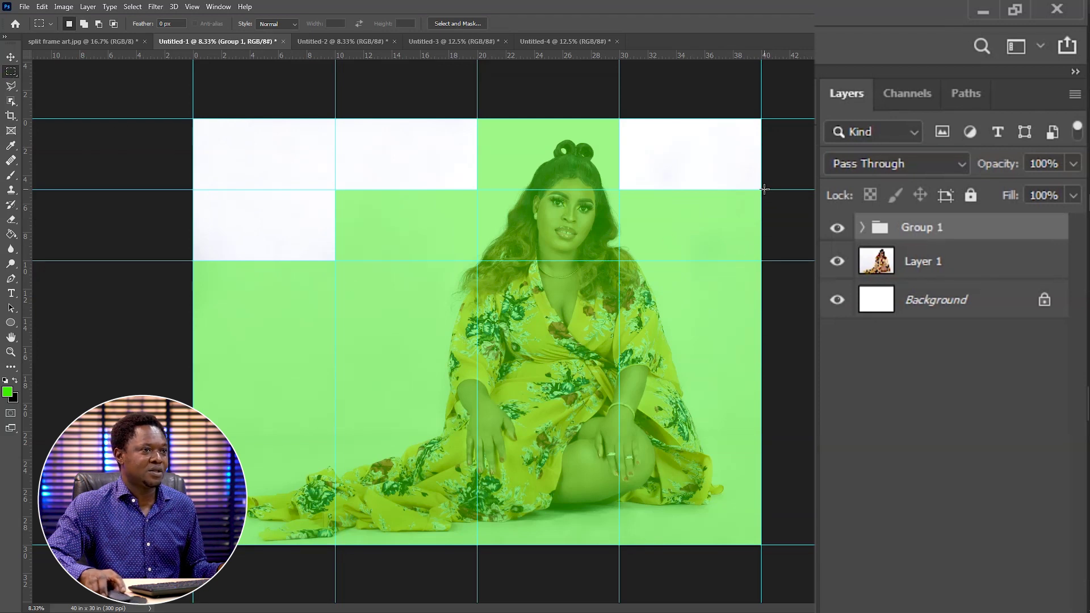
left_click_drag(617, 187, 767, 542)
left_click(933, 258)
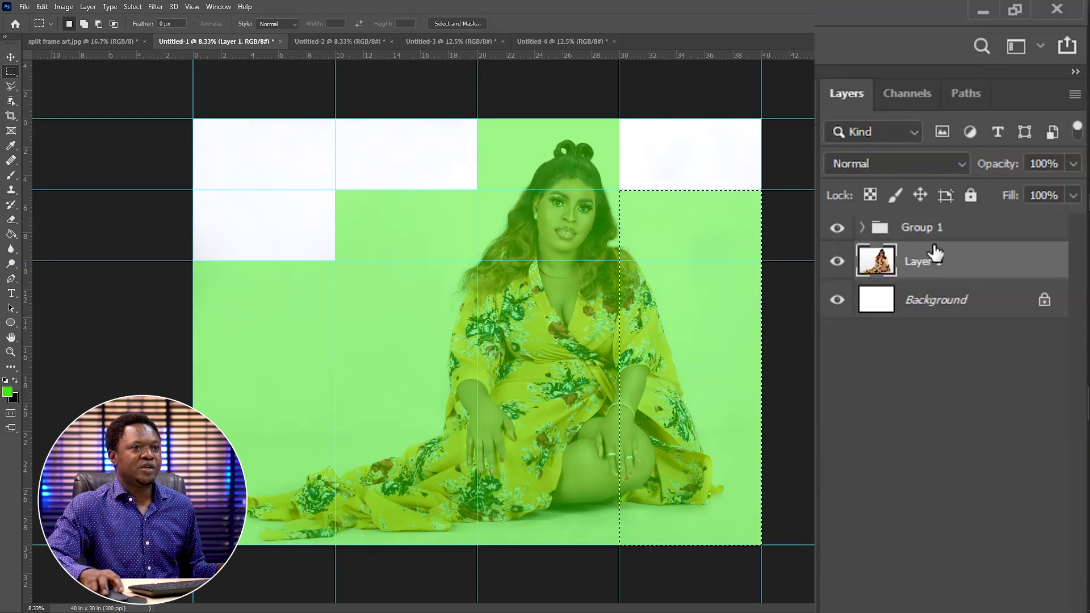
right_click(643, 217)
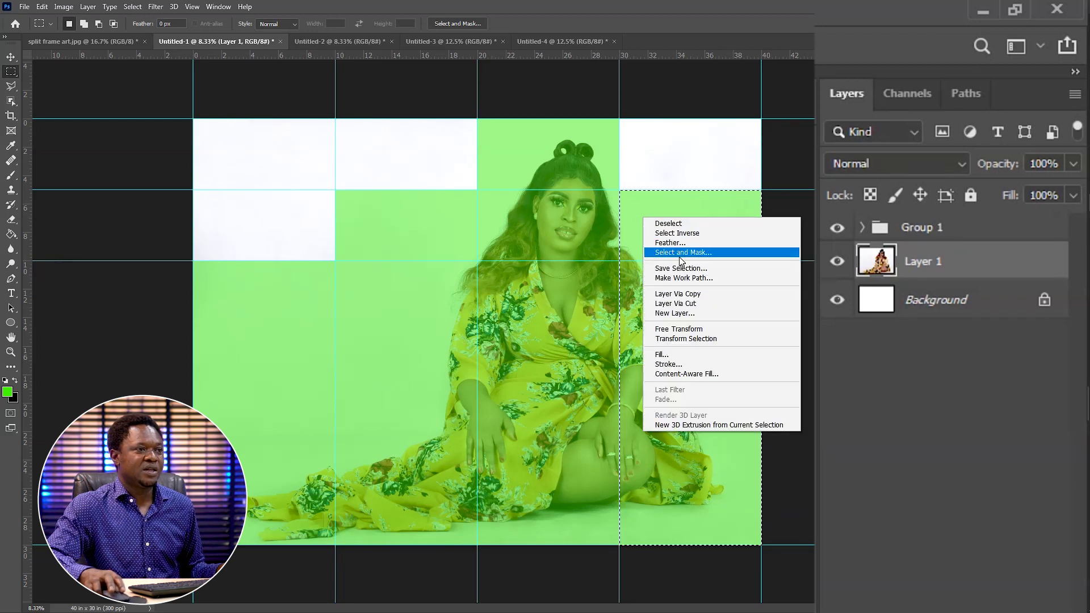
left_click(694, 295)
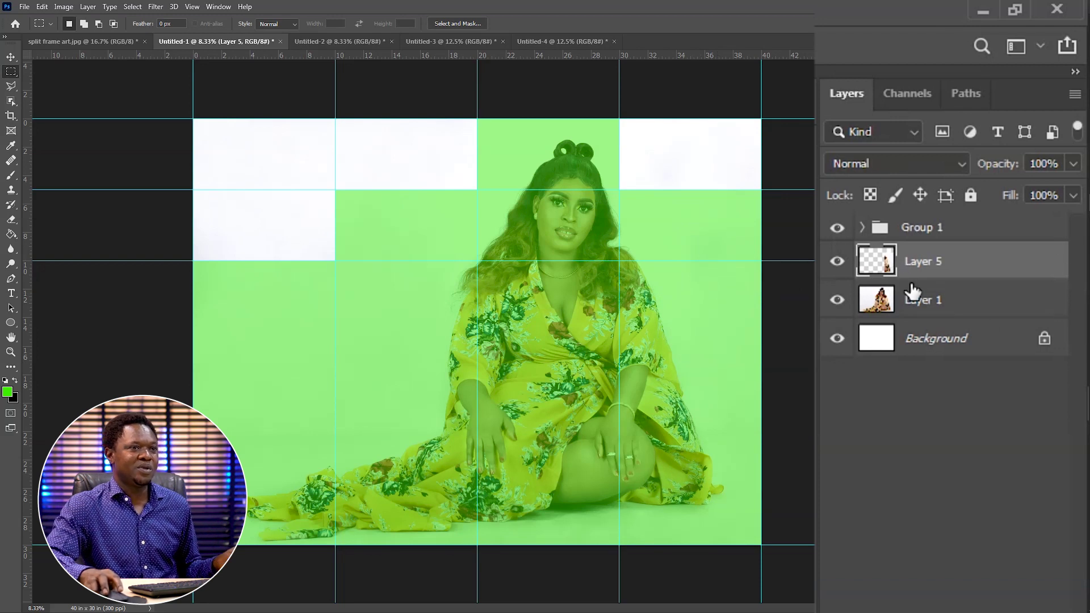
Copy the portrait's full-height 10 x 30 in panel area, between 20 and 30 in, to its own layer.
left_click(959, 307)
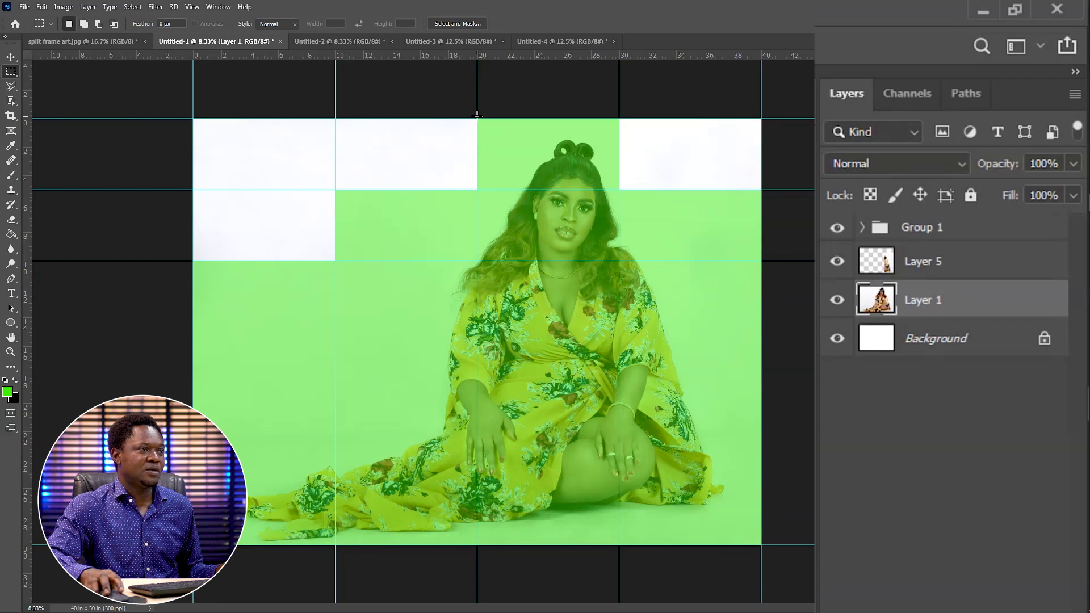
left_click_drag(477, 119, 620, 558)
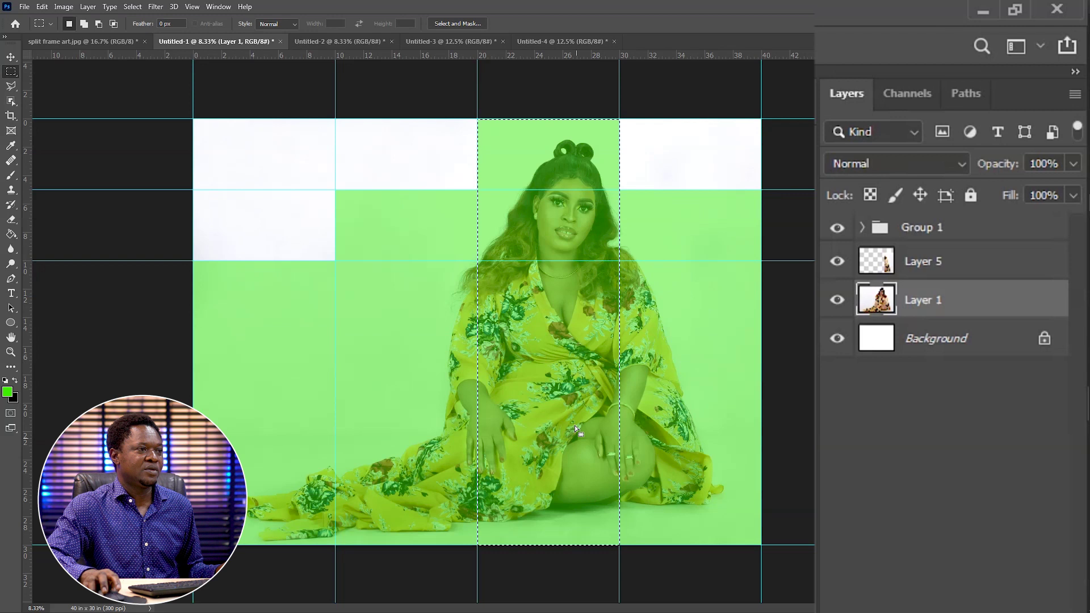
right_click(530, 216)
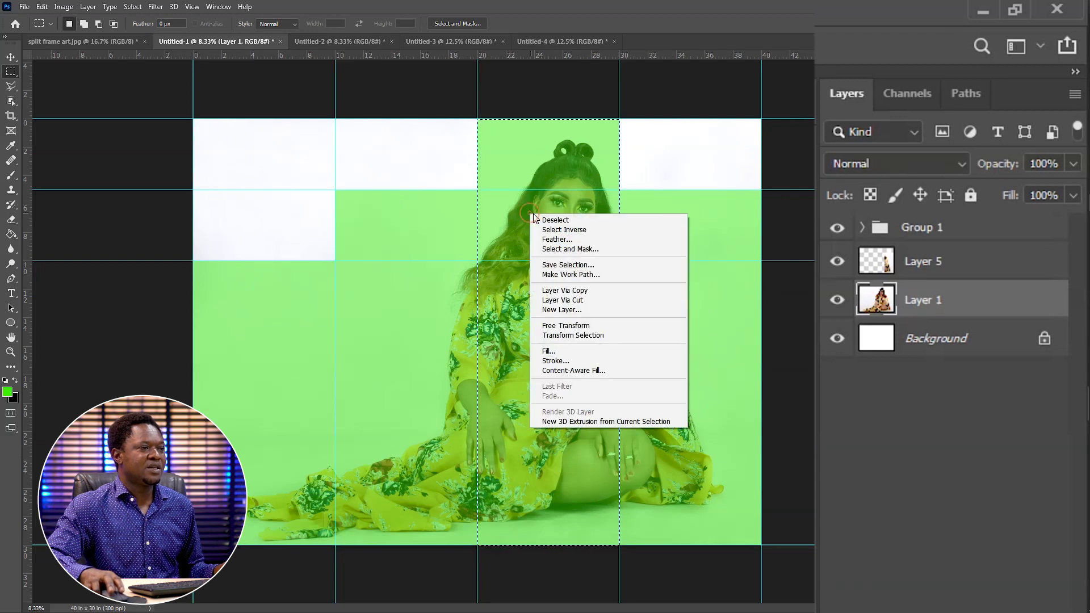
left_click(571, 291)
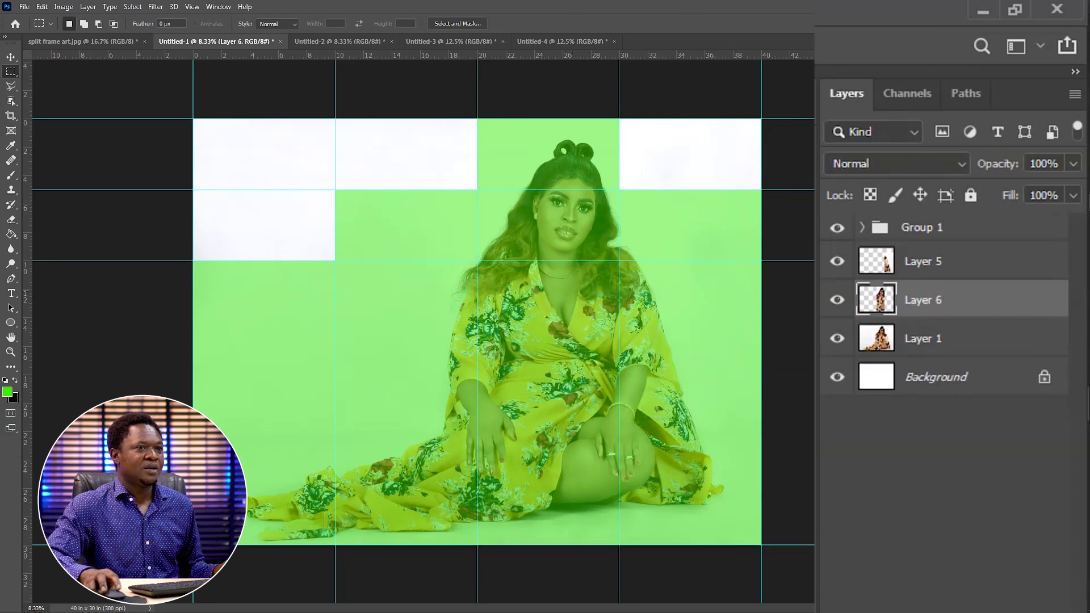
Copy the portrait's 10 x 25 in panel area, between 10 and 20 in, to its own layer.
left_click(931, 340)
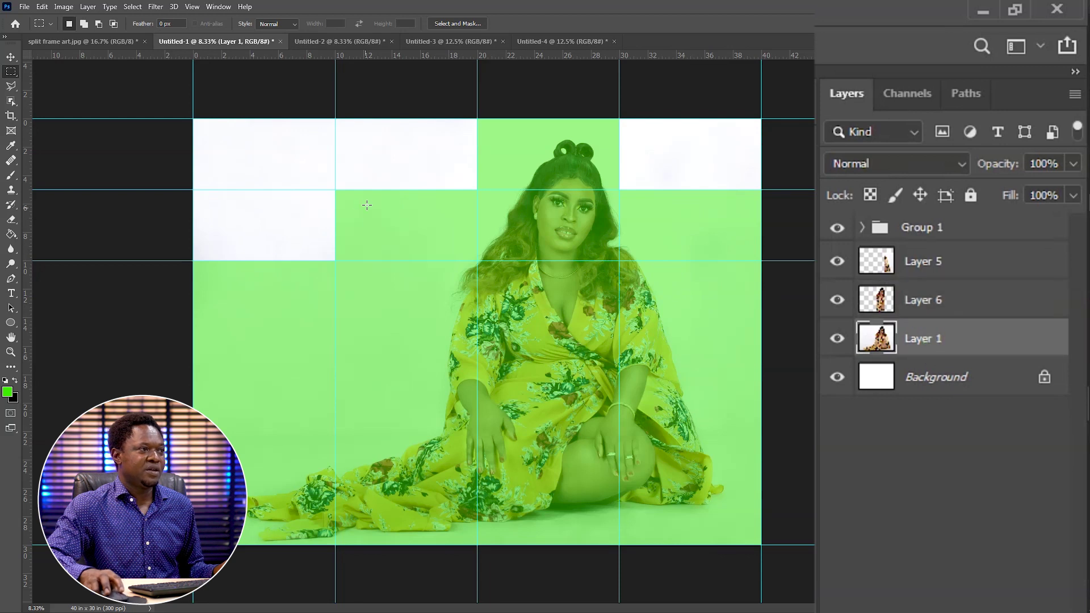
left_click_drag(335, 188, 477, 546)
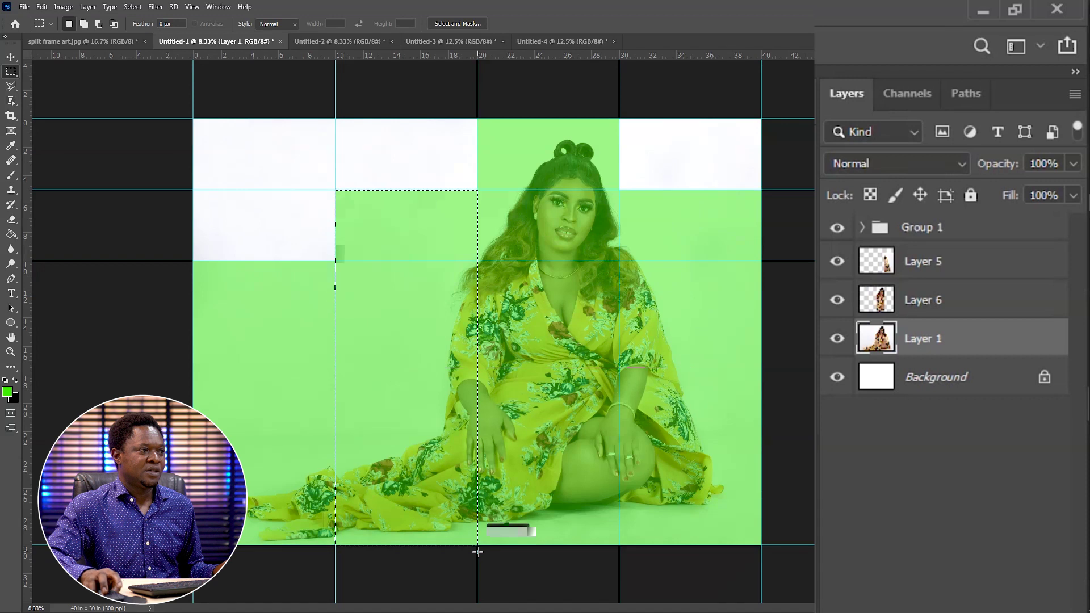
right_click(383, 305)
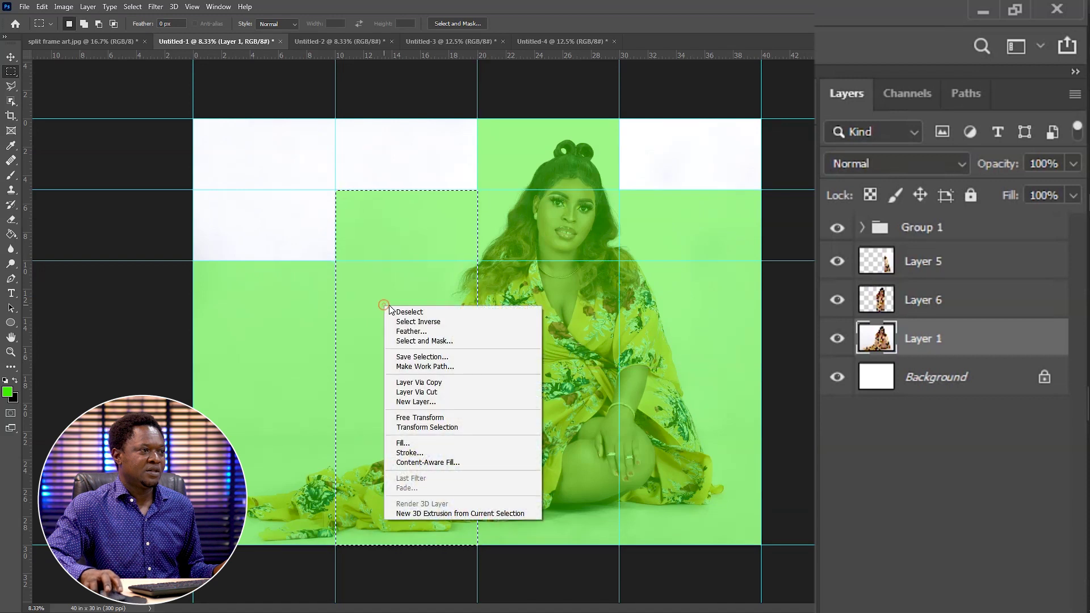
left_click(422, 382)
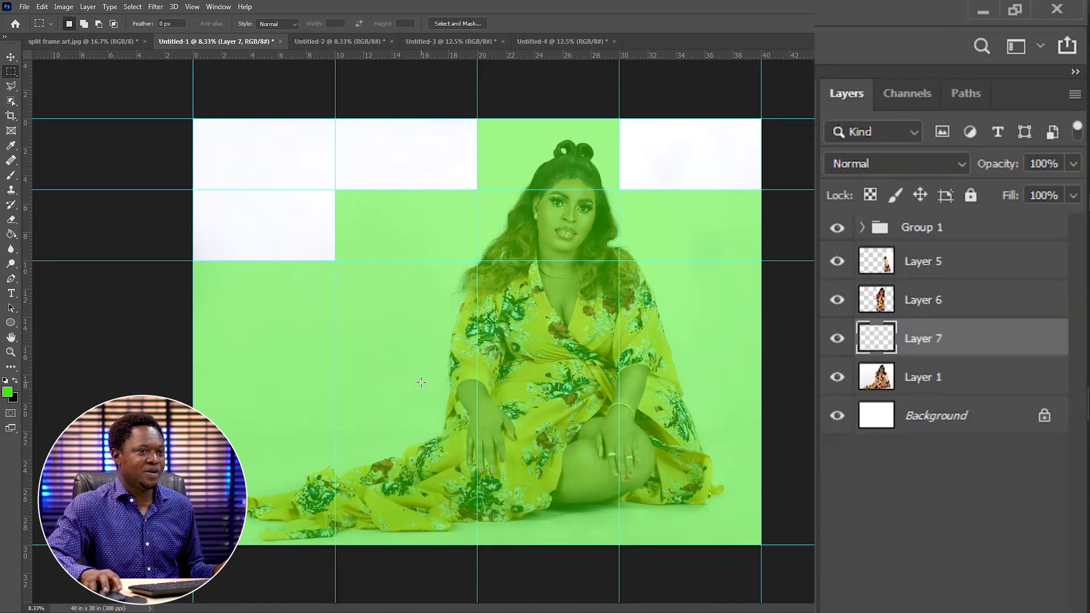
Copy the portrait's 10 x 20 in panel area, between 0 and 10 in, to its own layer and hide the original portrait layer.
left_click(925, 379)
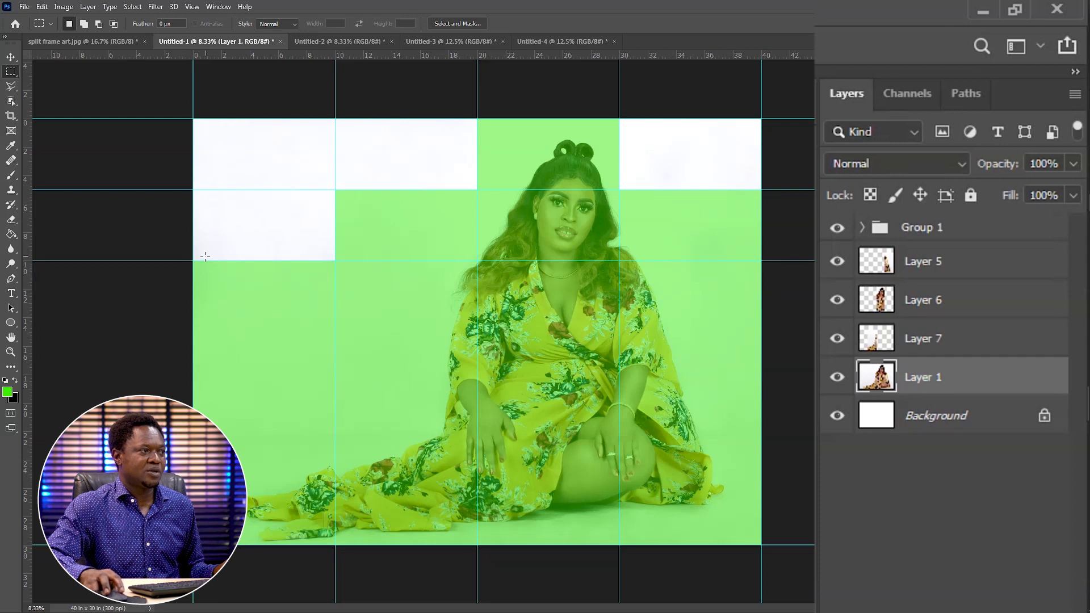
left_click_drag(189, 258, 336, 545)
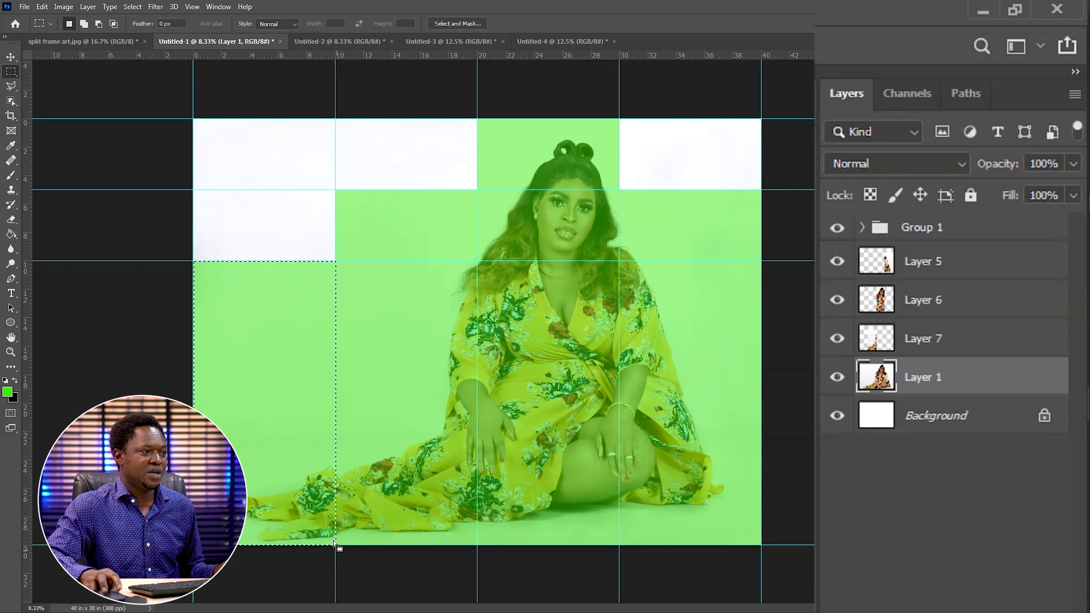
right_click(268, 366)
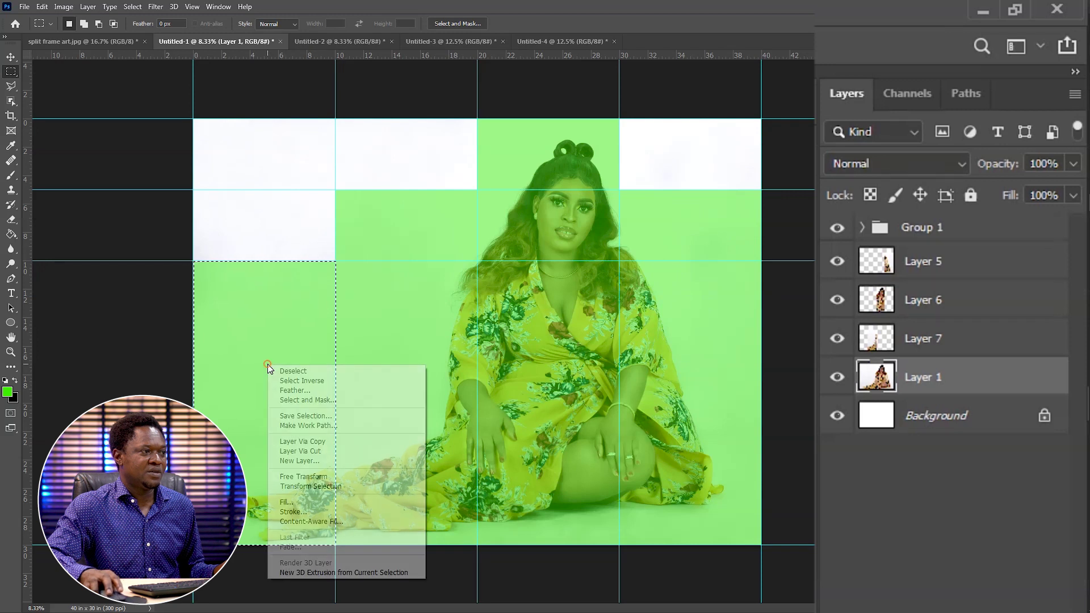
left_click(304, 443)
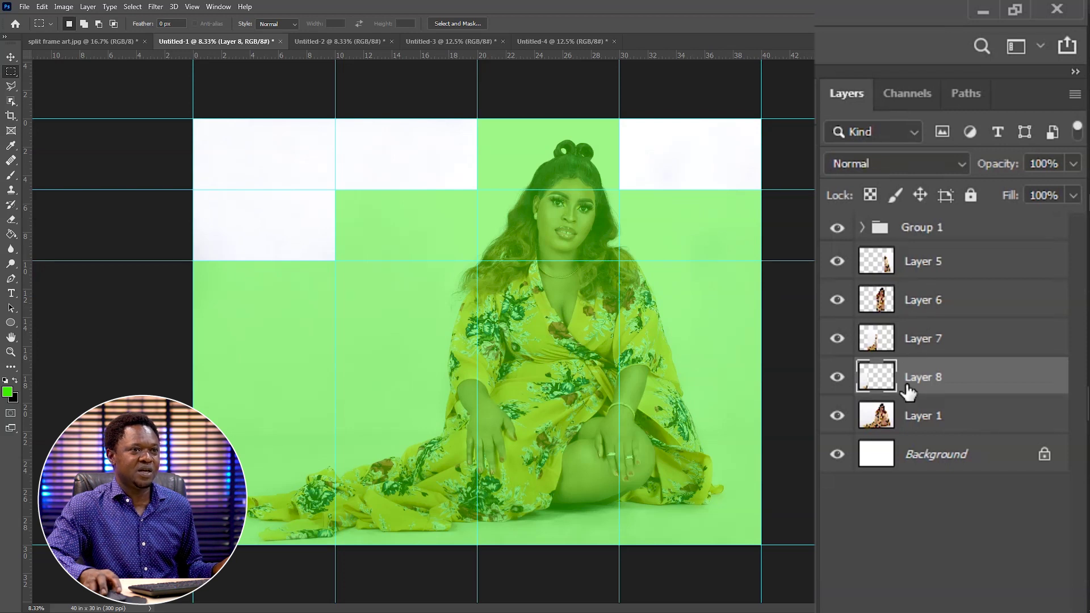
left_click(836, 416)
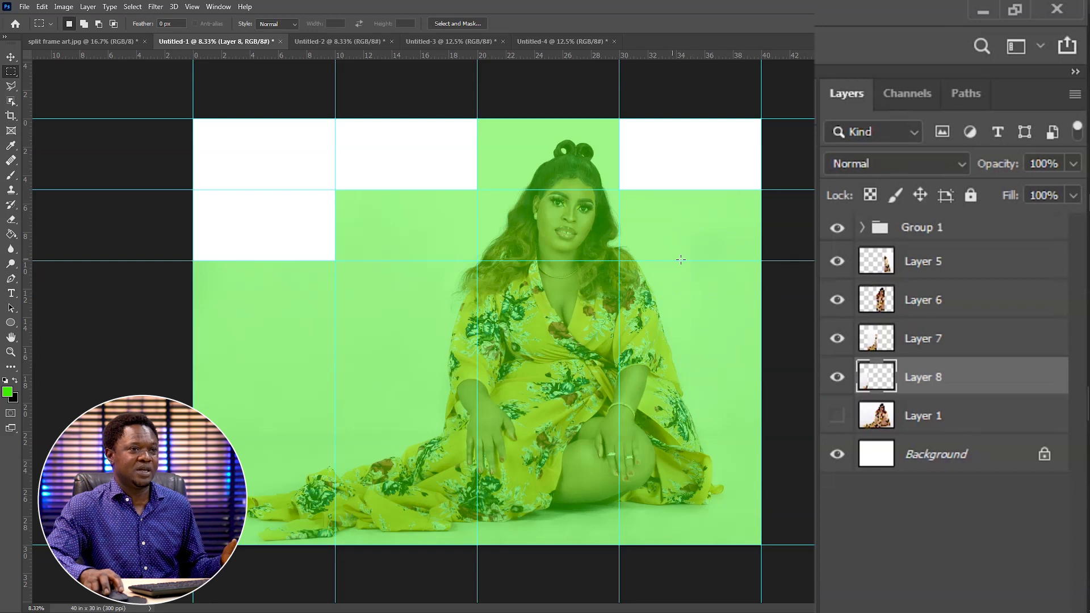
Hide the four portrait strip layers one by one and show them again to check each cut piece.
left_click(837, 262)
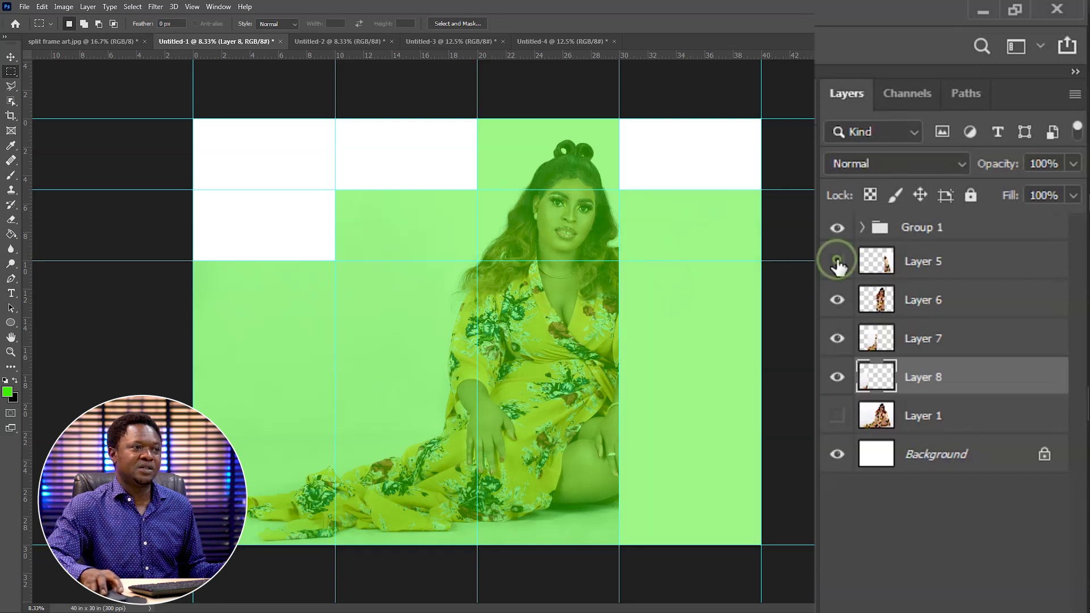
left_click(837, 262)
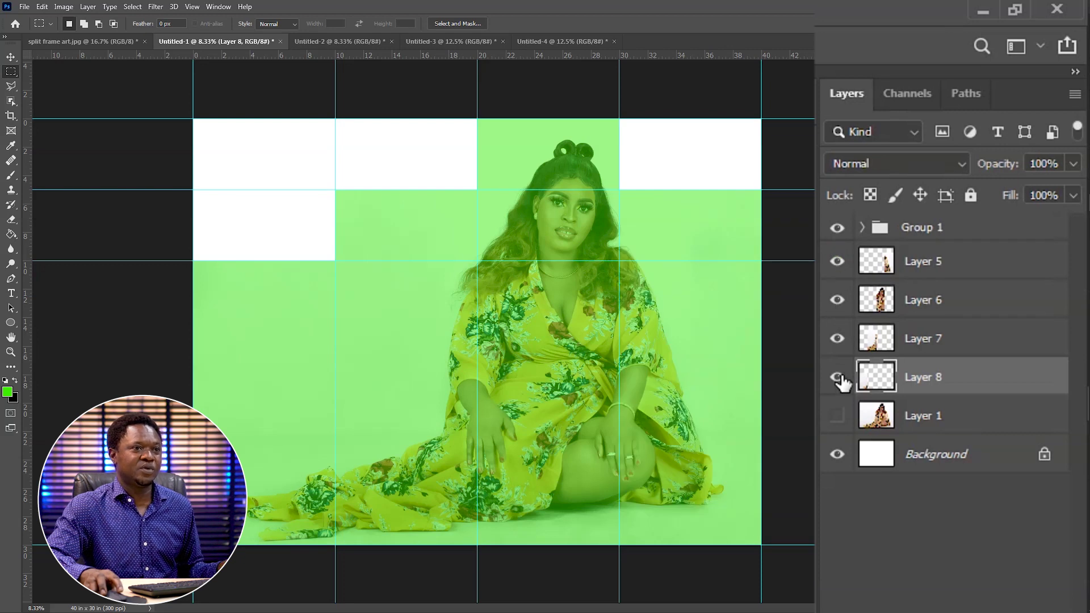
left_click(837, 261)
left_click(837, 299)
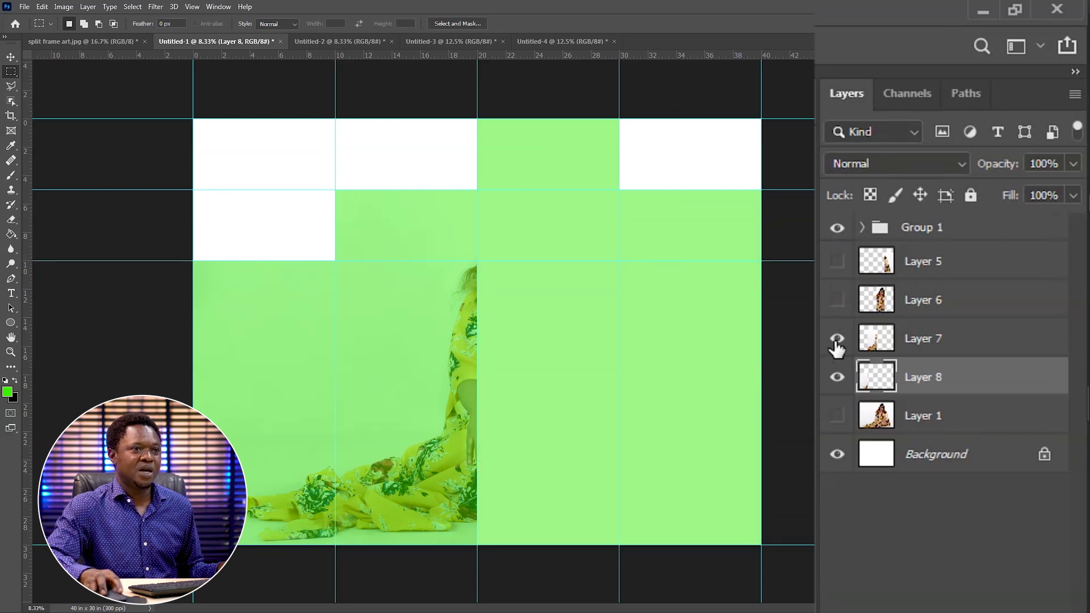
left_click(838, 340)
left_click(837, 377)
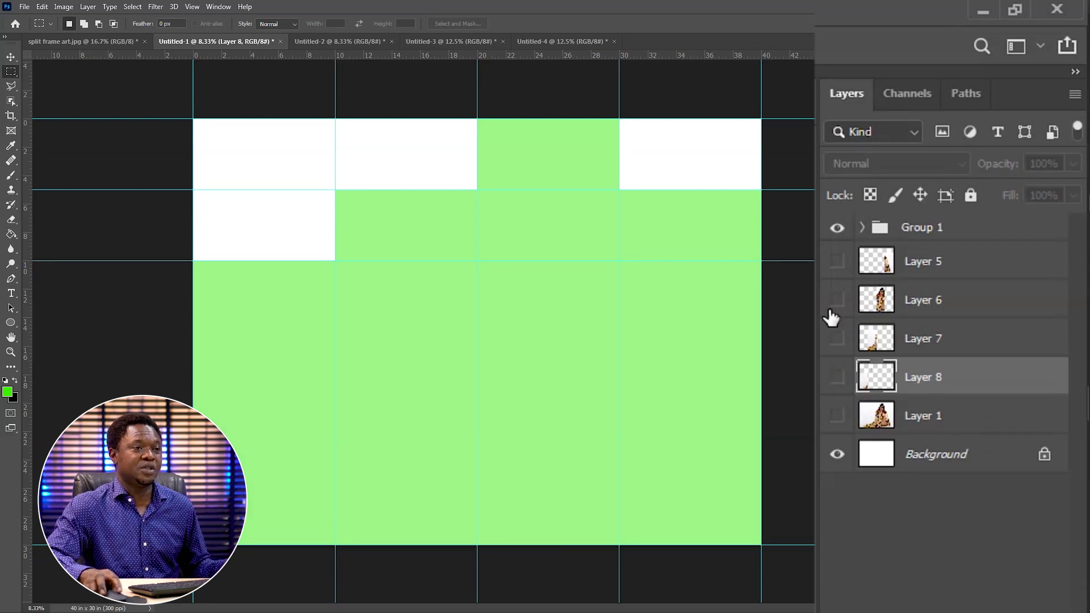
left_click(837, 261)
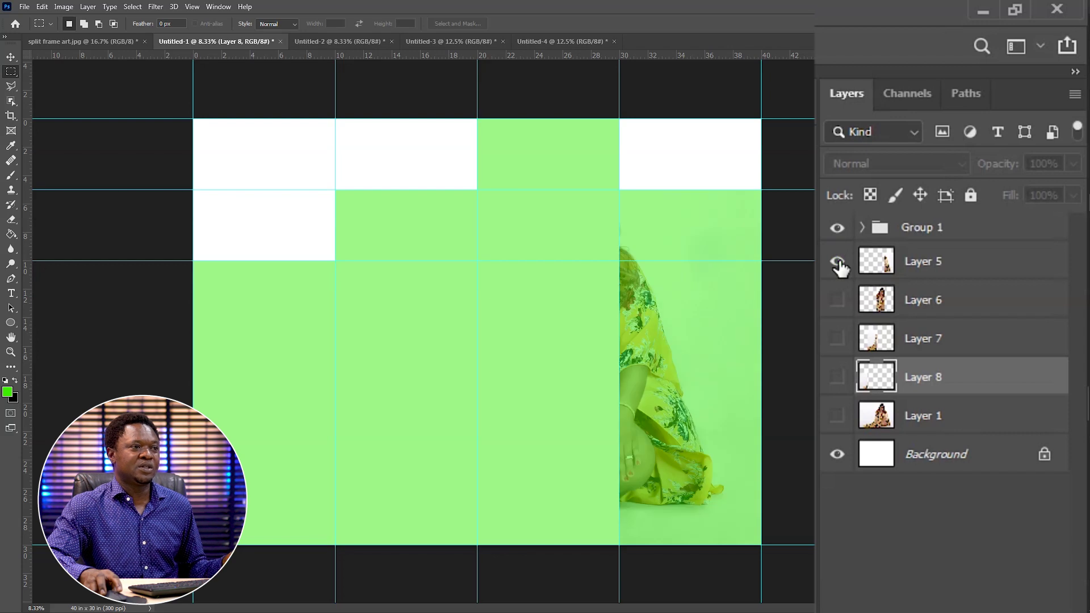
left_click(837, 301)
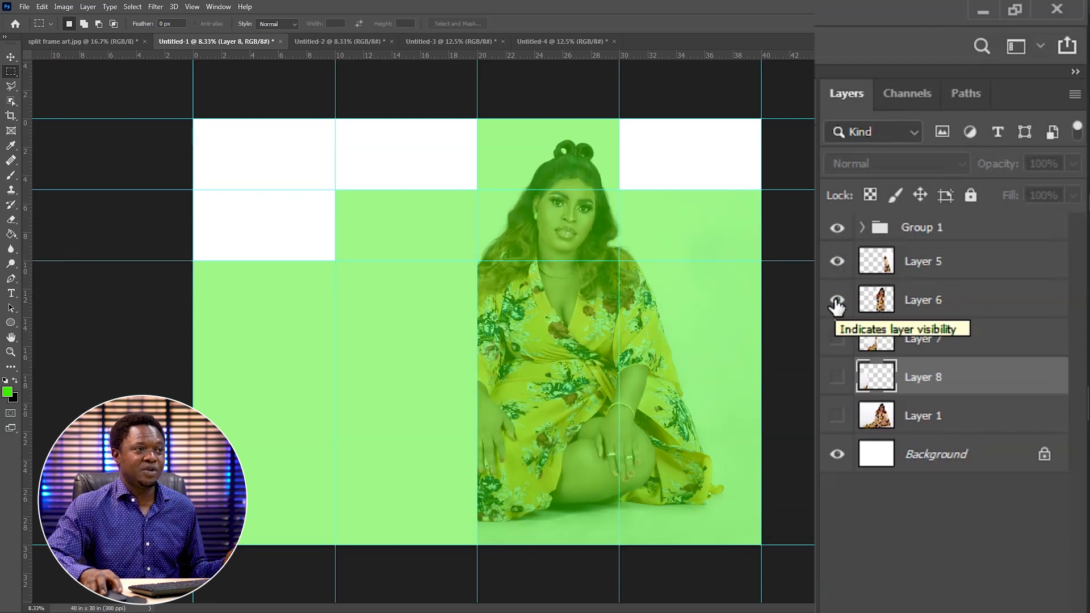
left_click(836, 340)
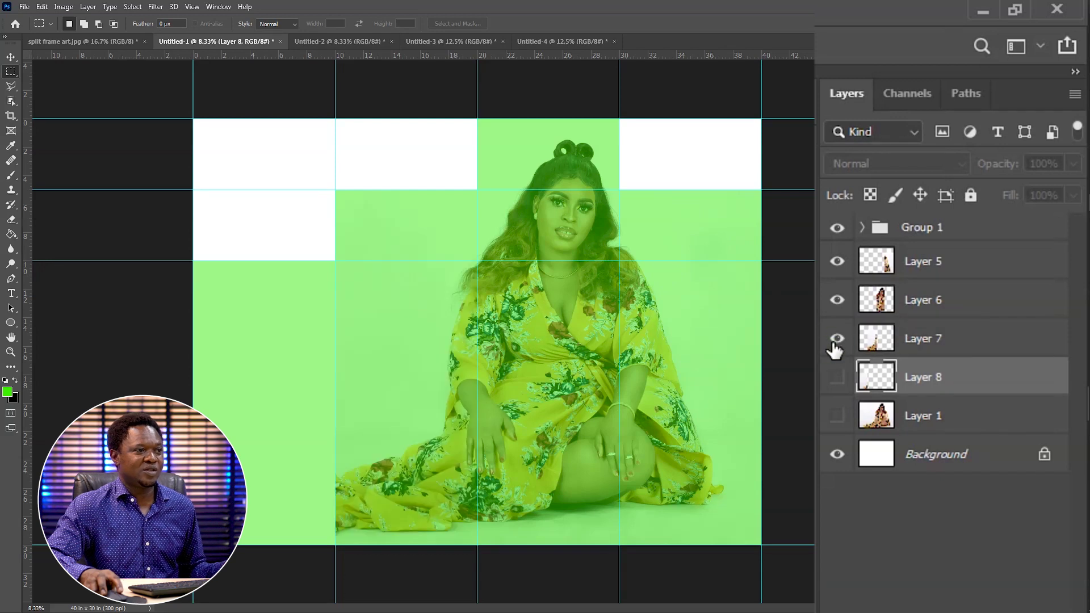
left_click(838, 380)
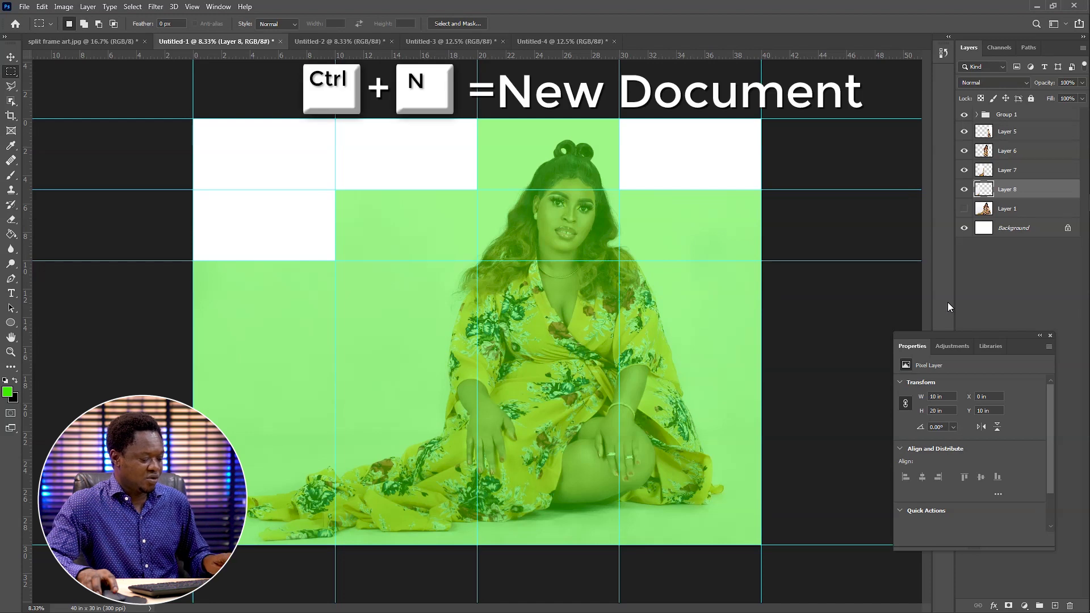
Create a new white document 42 inches wide and 32 inches high at 300 pixels per inch.
key("ctrl+n")
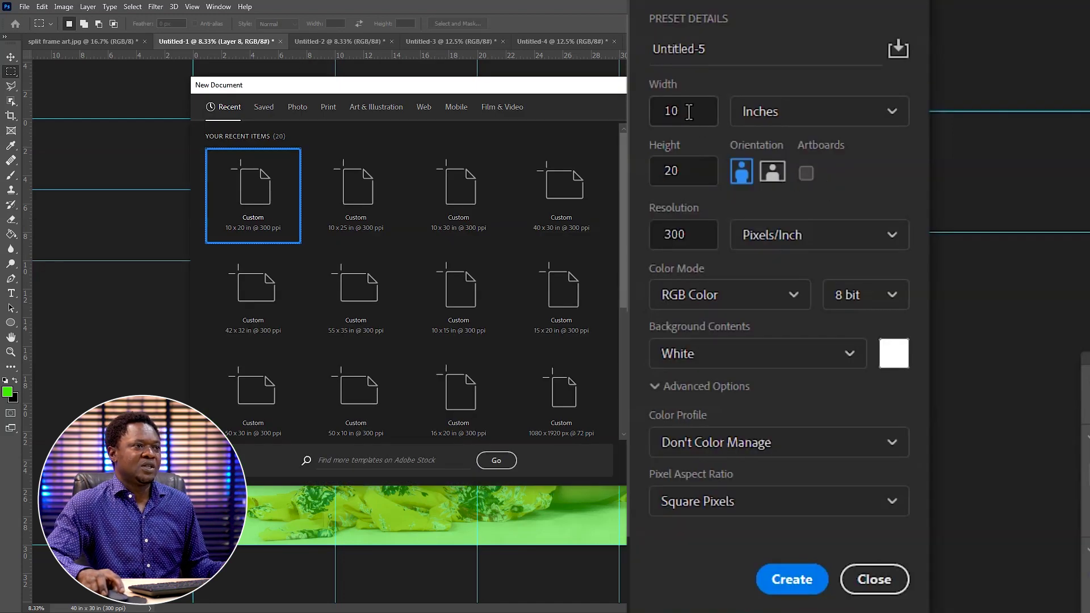
left_click_drag(689, 112, 653, 120)
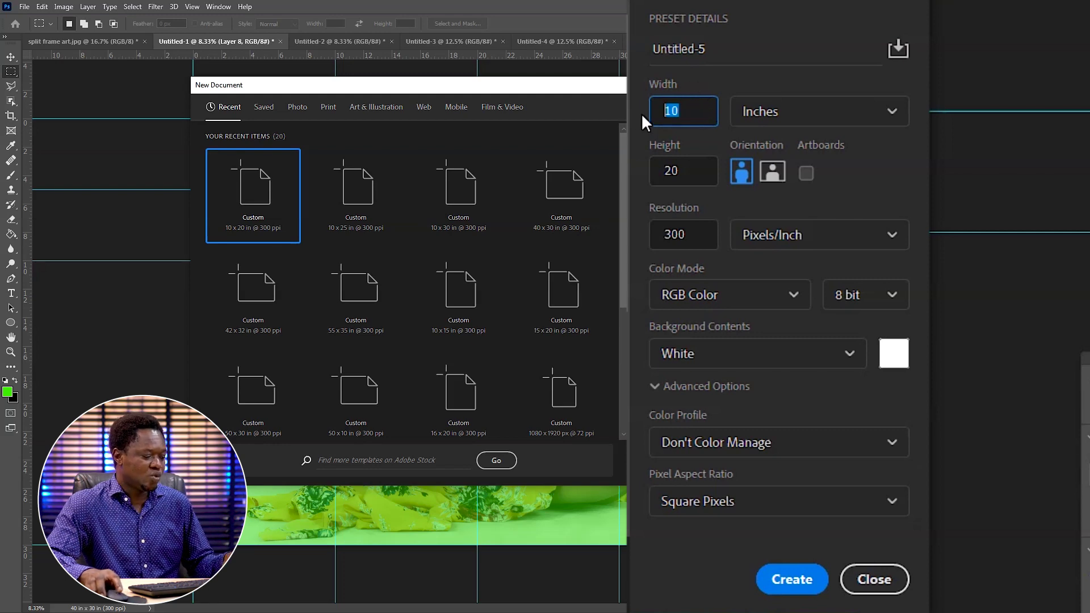
type("4")
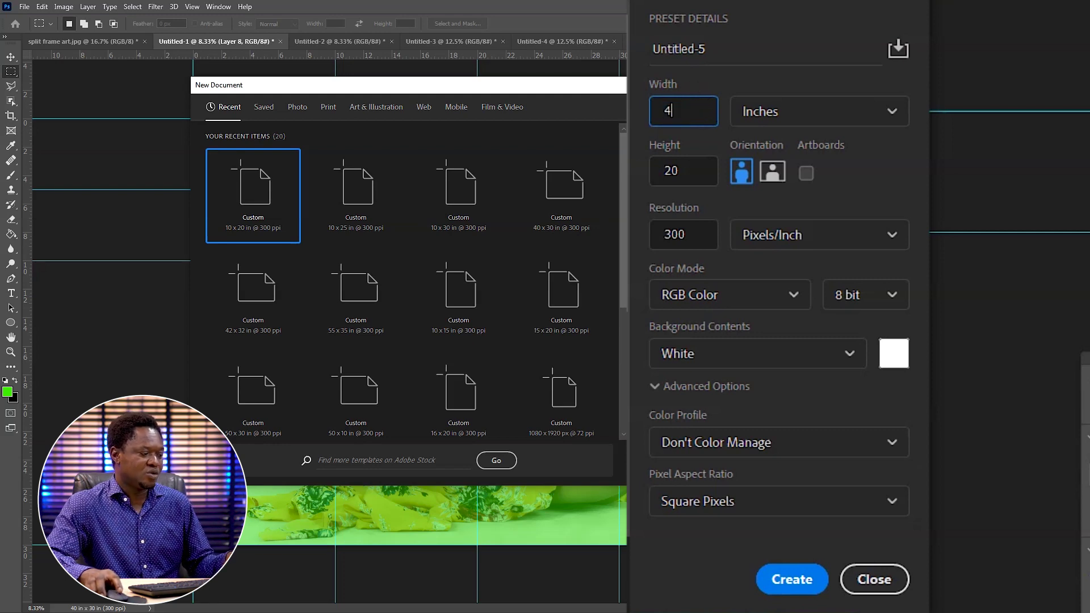
type("2")
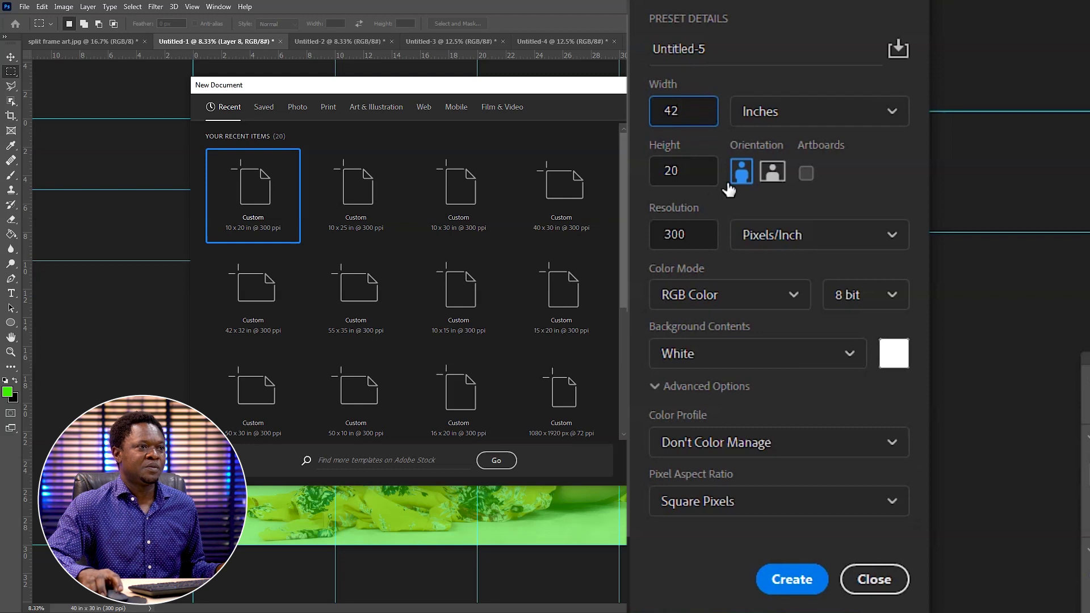
left_click(685, 170)
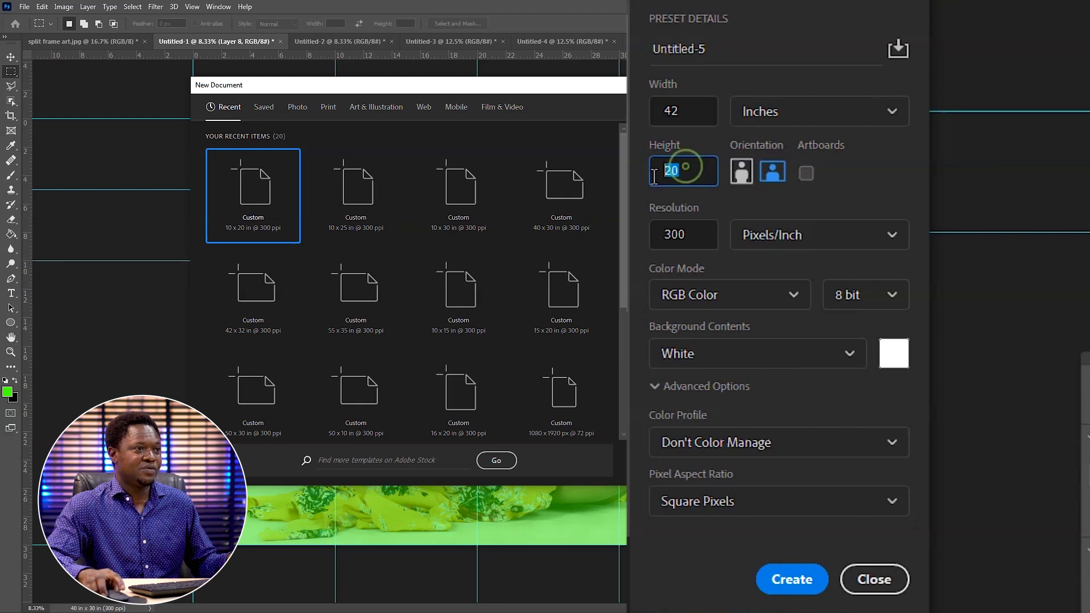
type("32")
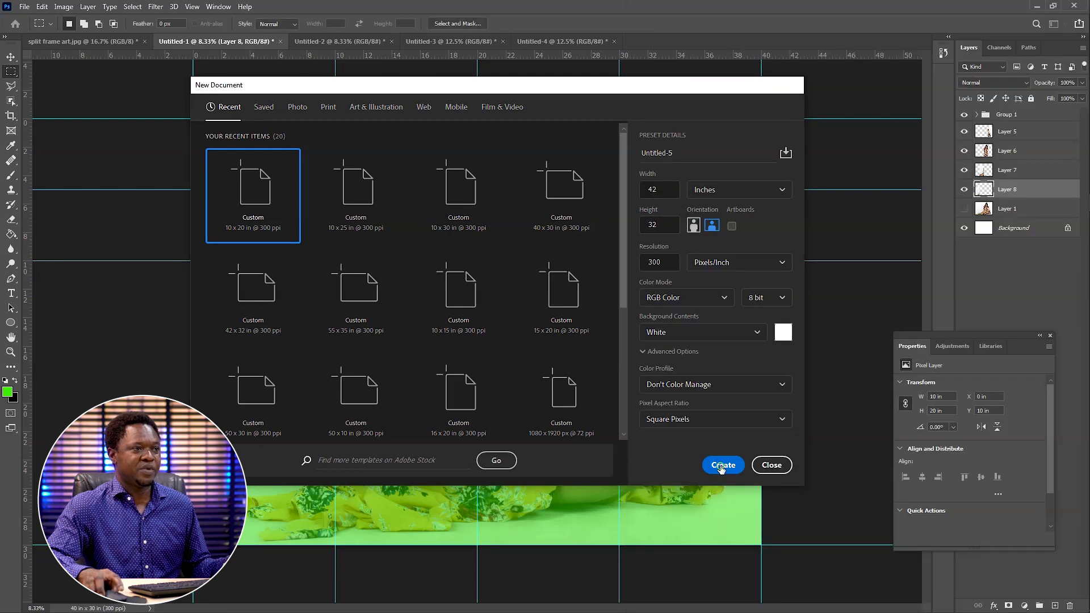
left_click(790, 462)
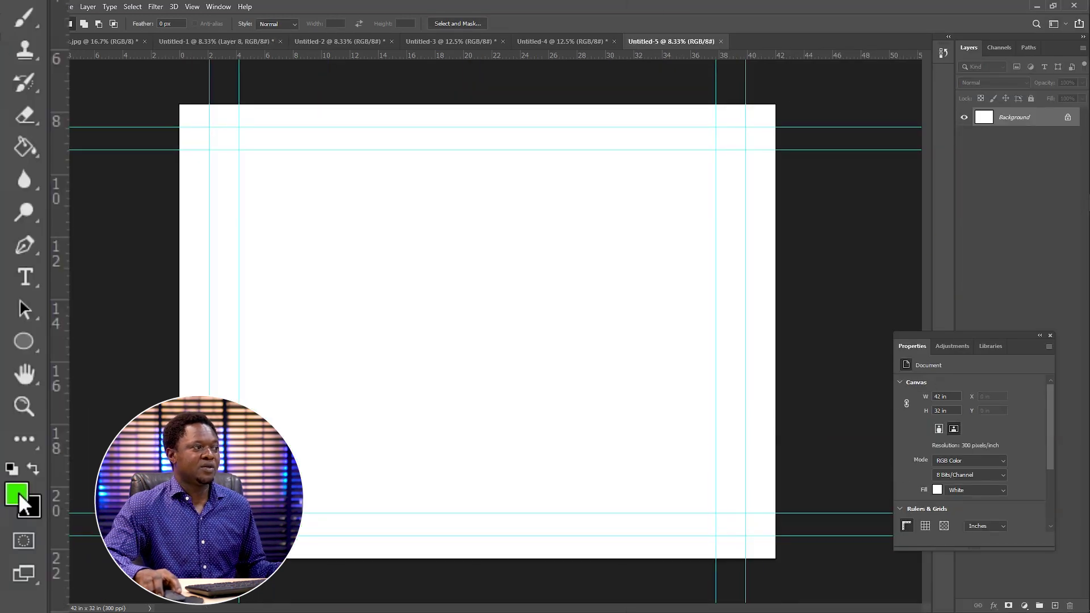
Set the foreground colour to grey 636662 and fill the new document's background with the Paint Bucket.
left_click(7, 392)
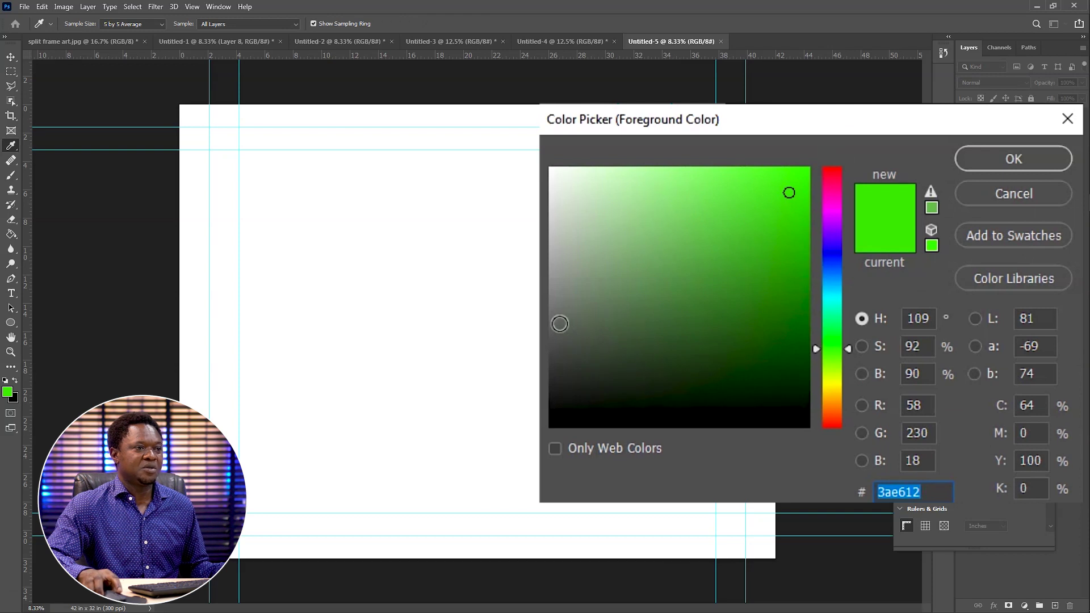
left_click(559, 323)
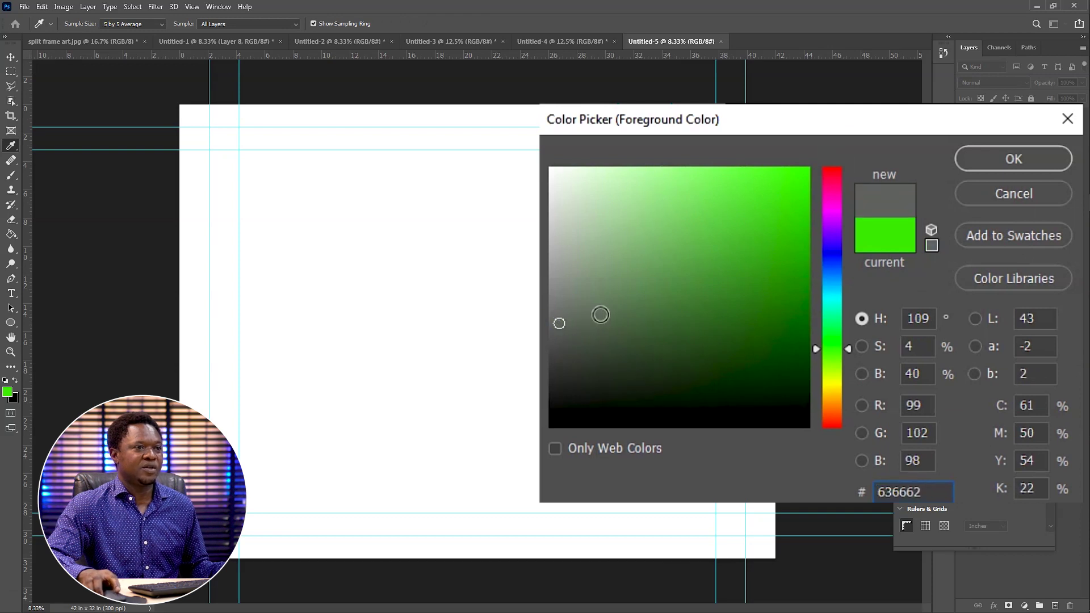
left_click(1003, 160)
left_click(23, 208)
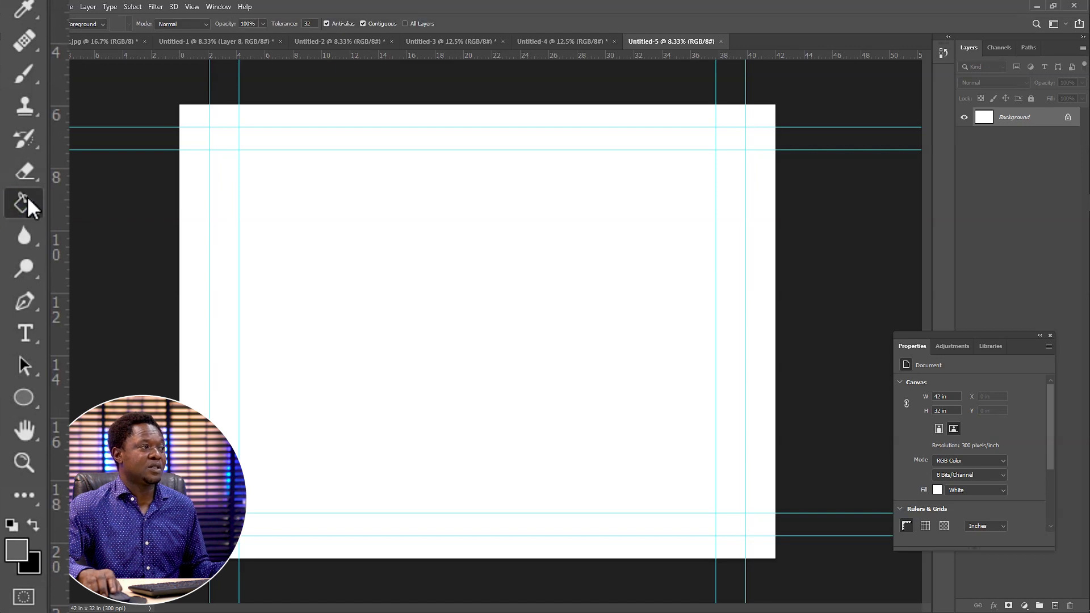
right_click(25, 199)
left_click(113, 229)
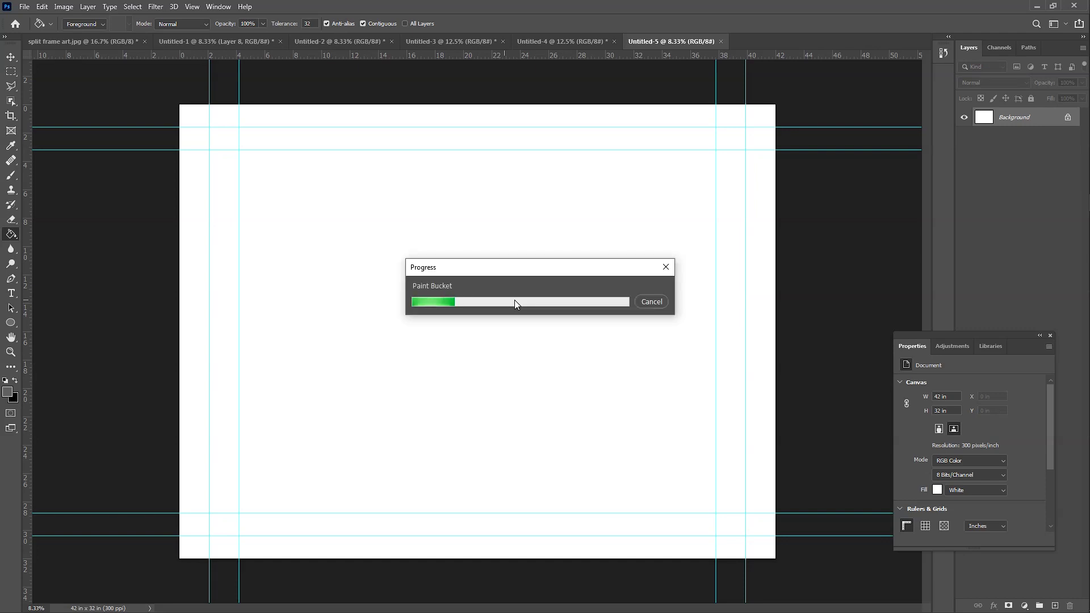
key("v")
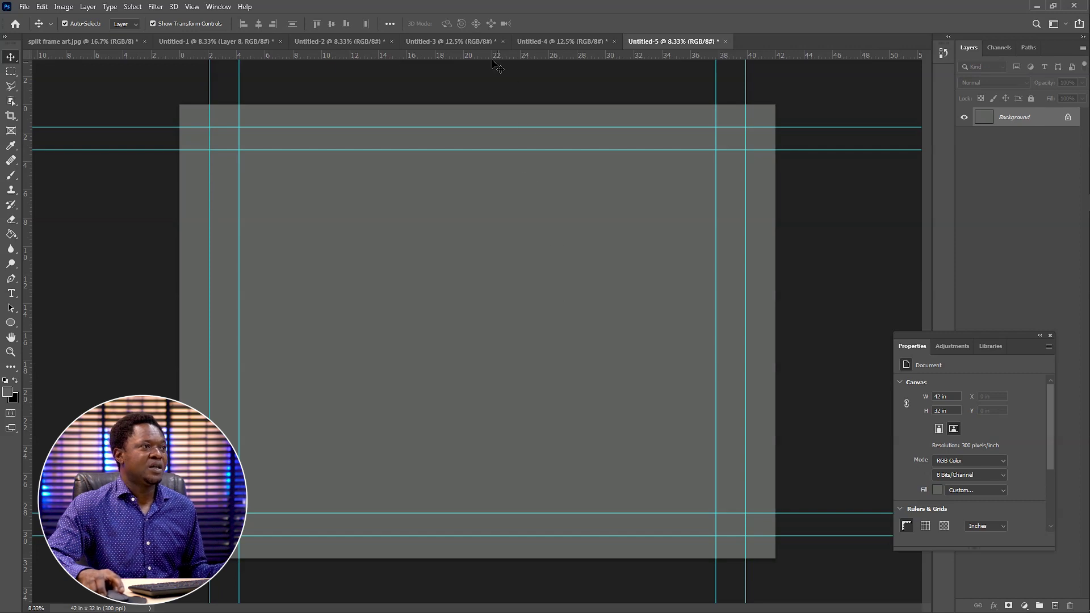
Copy the four portrait strip layers from the 40 x 30 in document into the grey 42 x 32 in document.
left_click(213, 41)
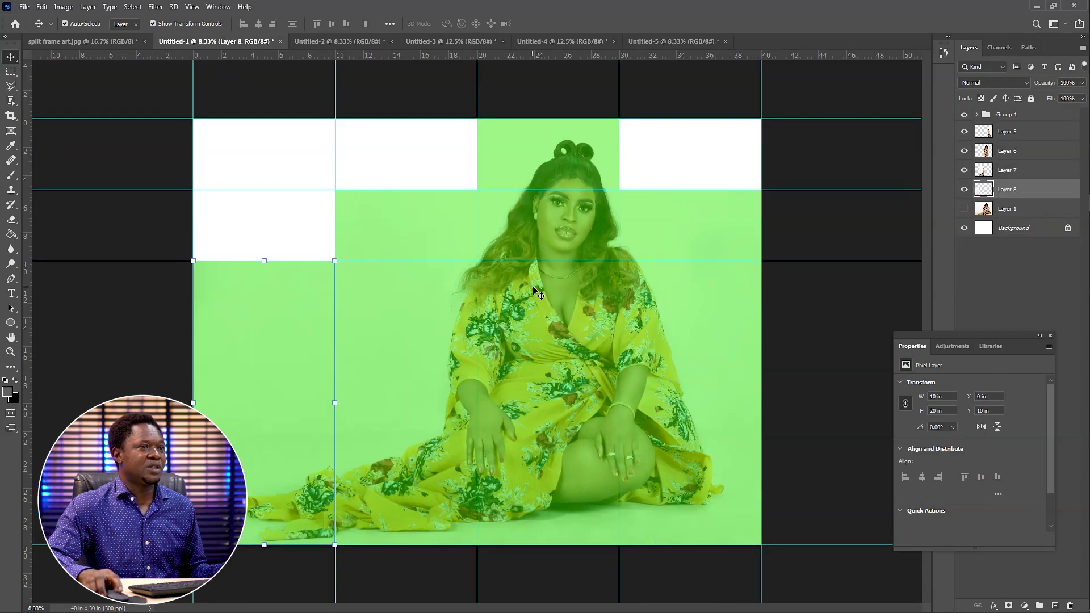
left_click(1016, 132)
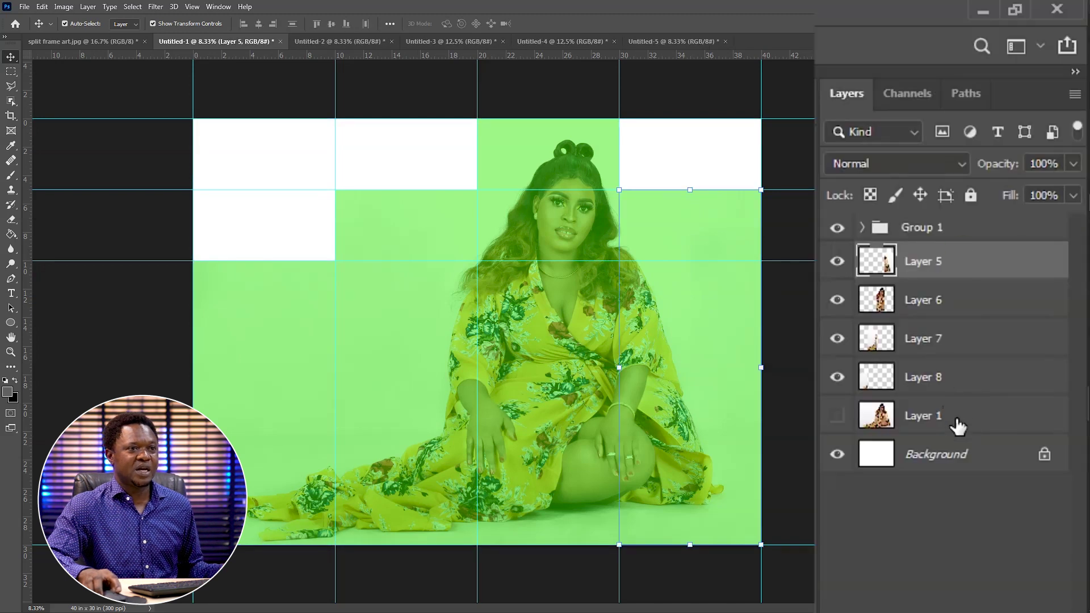
left_click(949, 373, "shift")
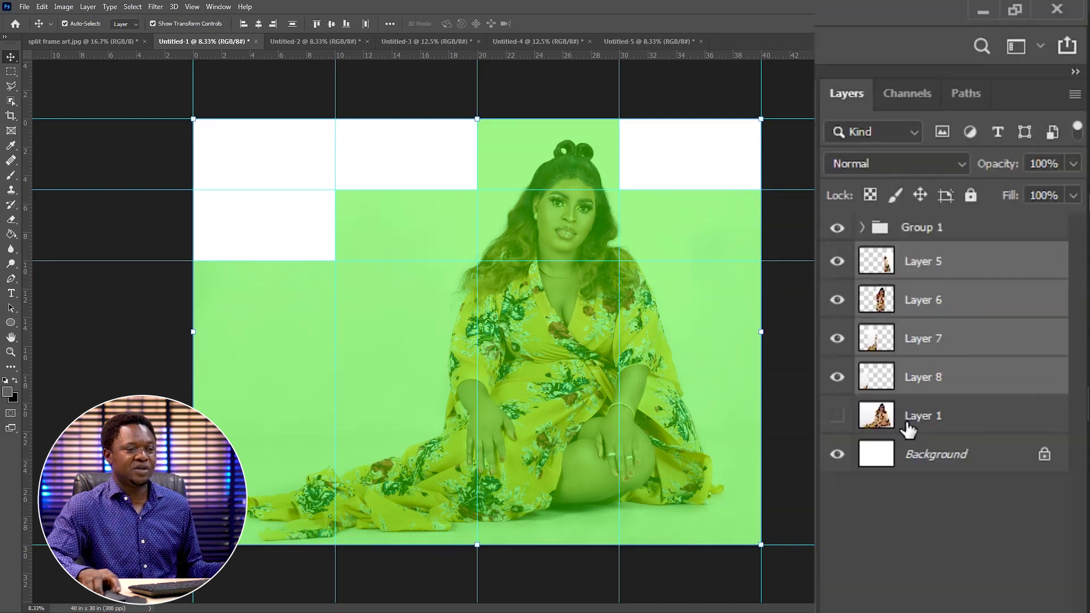
left_click_drag(953, 272, 567, 318)
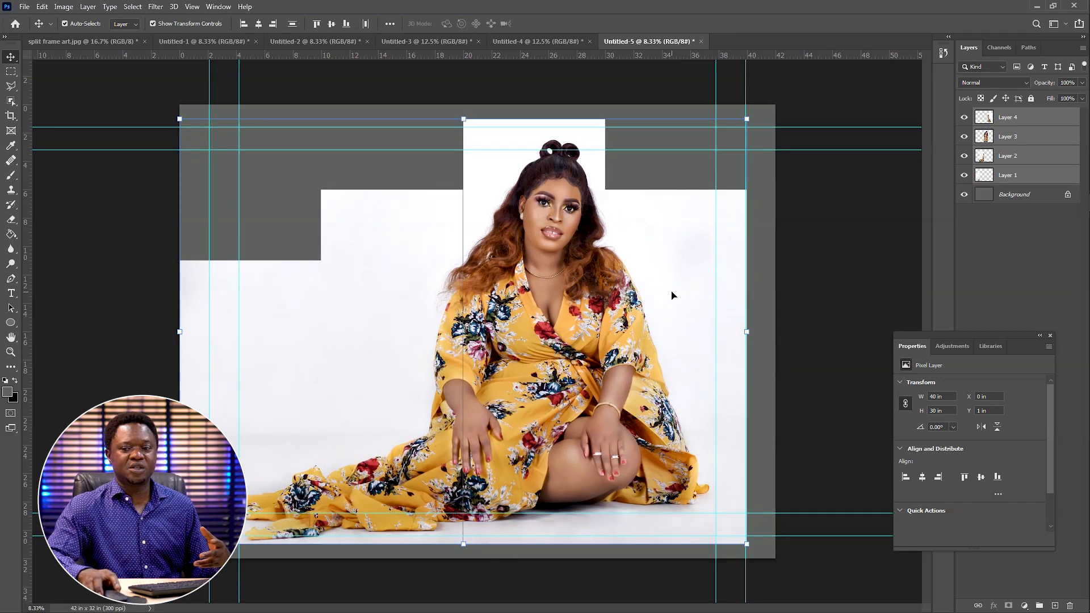
Nudge the rightmost portrait strip to the right to open a gap of about 0.4 in beside the tallest strip.
left_click(691, 277)
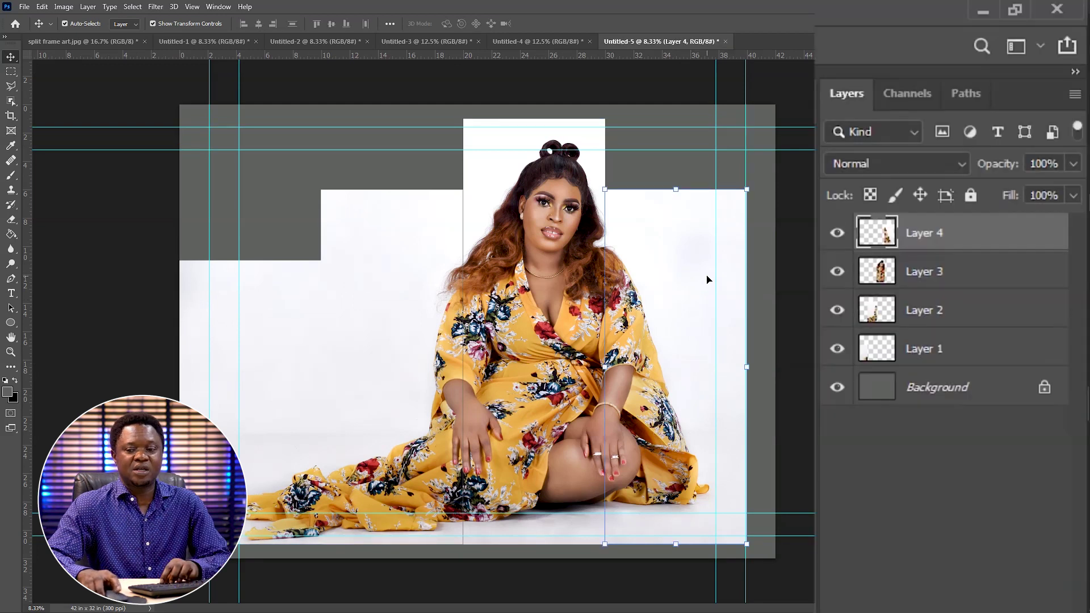
key("shift+Right")
key("shift+Right")
key("shift+Right")
key("shift+Right")
key("shift+Right")
key("shift+Right")
key("shift+Right")
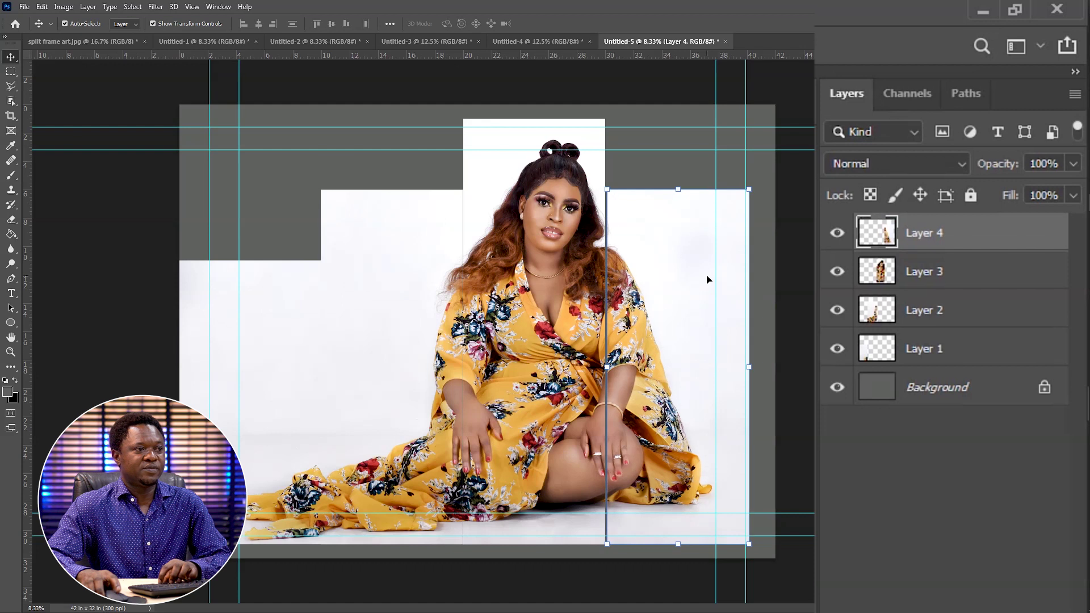
key("shift+Right")
key("shift+Right")
key("shift+Right")
key("shift+Right")
key("shift+Right")
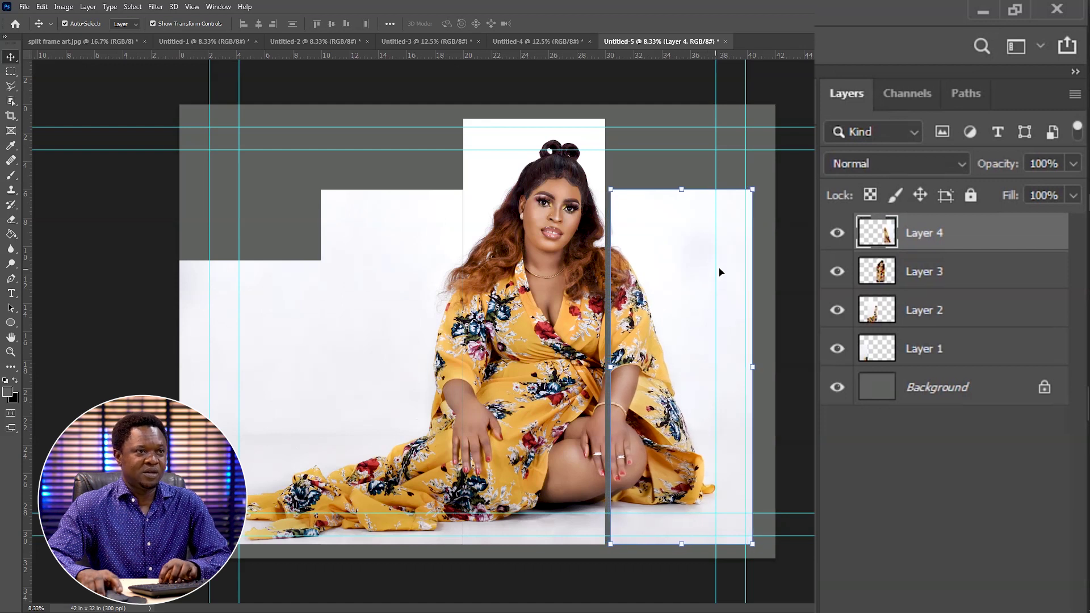
Add the tallest strip to the selection and nudge both right, leaving about 0.4 in beside the second strip.
left_click(925, 272, "shift")
key("shift+Right")
key("shift+Right")
key("shift+Right")
key("shift+Right")
key("shift+Right")
key("shift+Right")
key("shift+Right")
key("shift+Right")
key("shift+Right")
key("shift+Right")
key("shift+Right")
key("shift+Right")
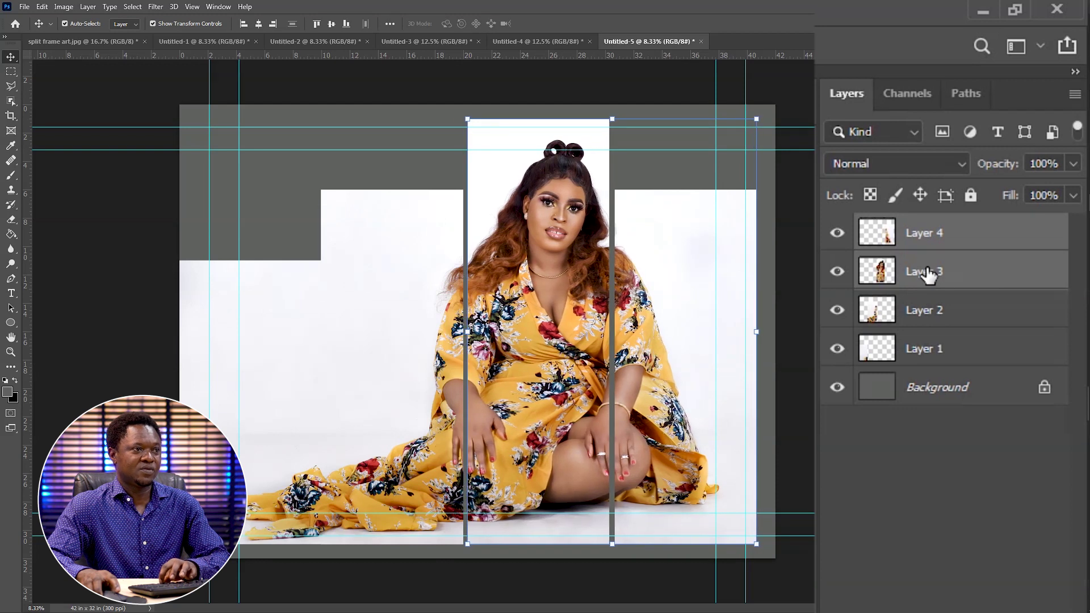
Add the second strip to the selection and nudge the three strips right, about 0.4 in away from the shortest strip.
left_click(926, 313, "shift")
key("shift+Right")
key("shift+Right")
key("shift+Right")
key("shift+Right")
key("shift+Right")
key("shift+Right")
key("shift+Right")
key("shift+Right")
key("shift+Right")
key("shift+Right")
key("shift+Right")
key("shift+Right")
key("shift+Right")
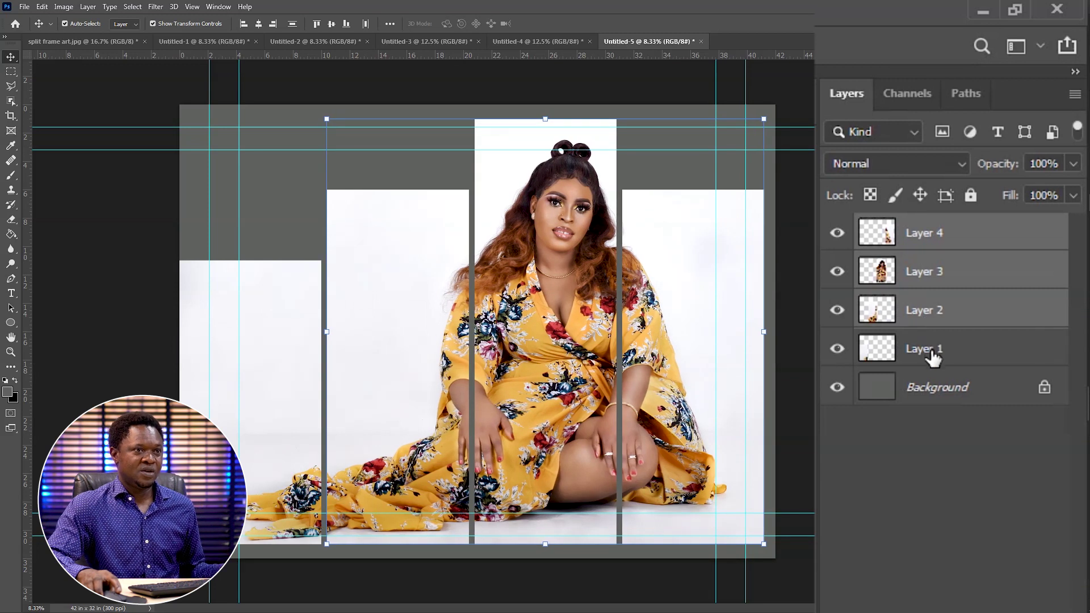
Select all four strips and nudge them right until the shortest strip sits about 0.4 in from the canvas edge.
left_click(932, 351, "shift")
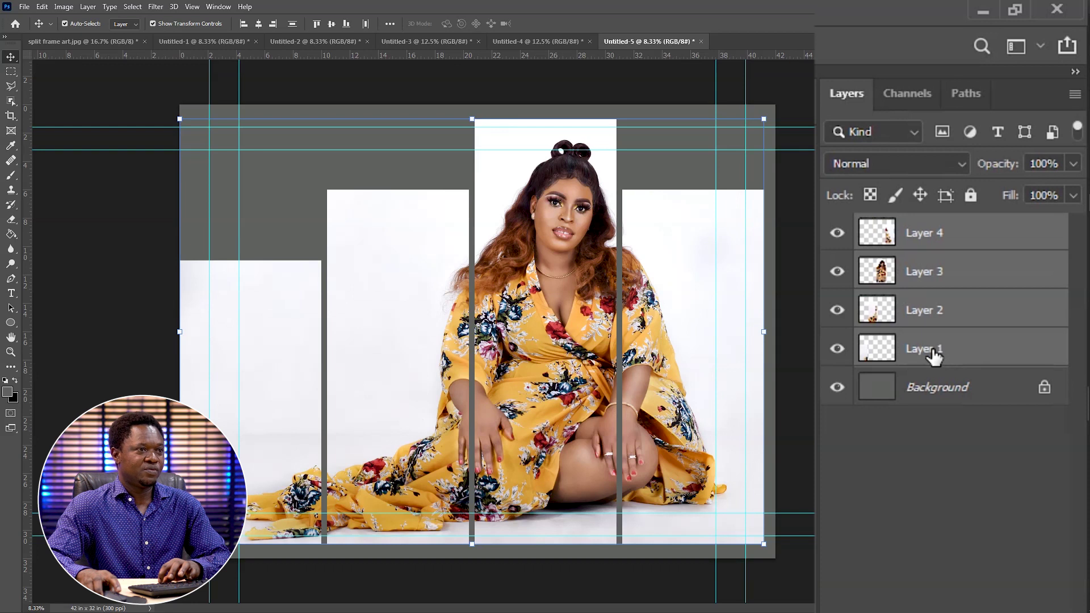
key("shift+Right")
key("shift+Right")
key("shift+Right")
key("shift+Right")
key("shift+Right")
key("shift+Right")
key("shift+Right")
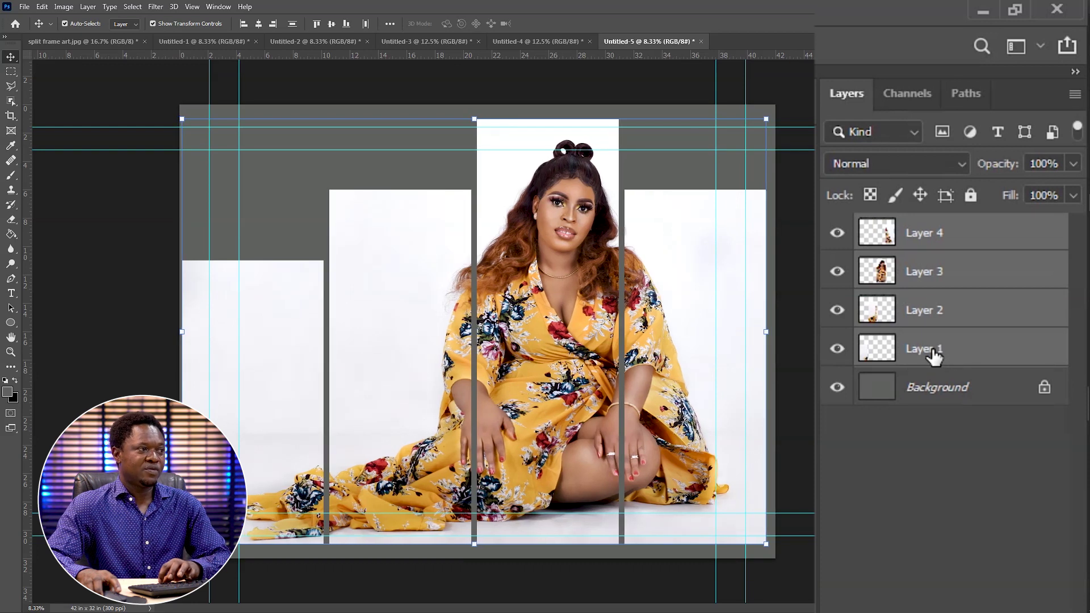
key("shift+Right")
key("shift+Right")
key("shift+Right")
key("shift+Right")
key("shift+Right")
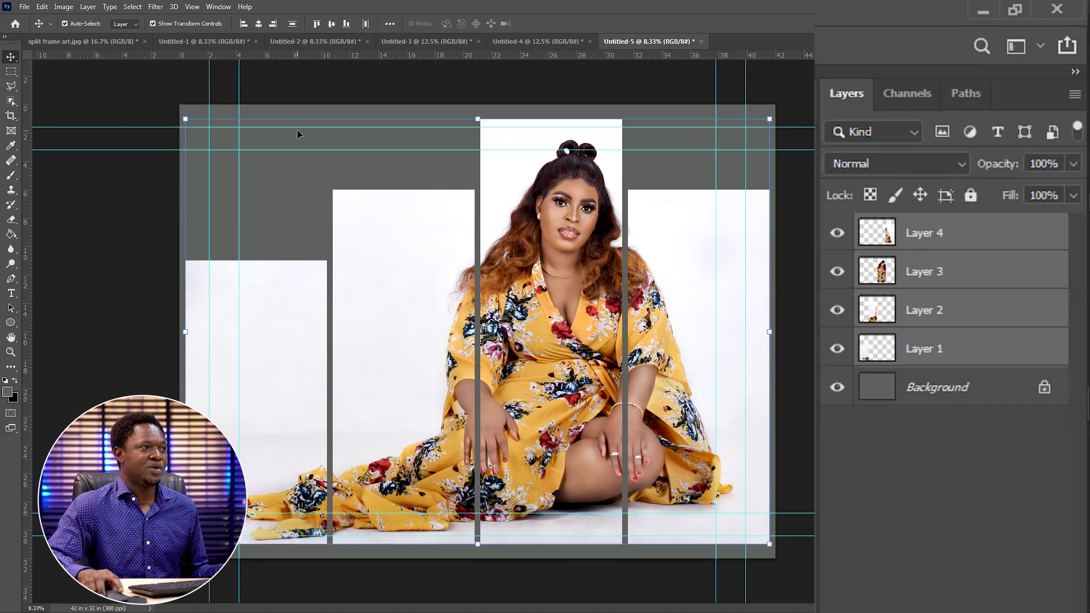
Remove all horizontal and vertical guides from the 42 x 32 in document and deselect the strips.
left_click_drag(297, 127, 301, 55)
left_click_drag(210, 113, 26, 110)
left_click_drag(239, 170, 25, 170)
left_click_drag(397, 513, 397, 604)
left_click_drag(420, 536, 420, 56)
left_click_drag(716, 341, 22, 343)
left_click(810, 285)
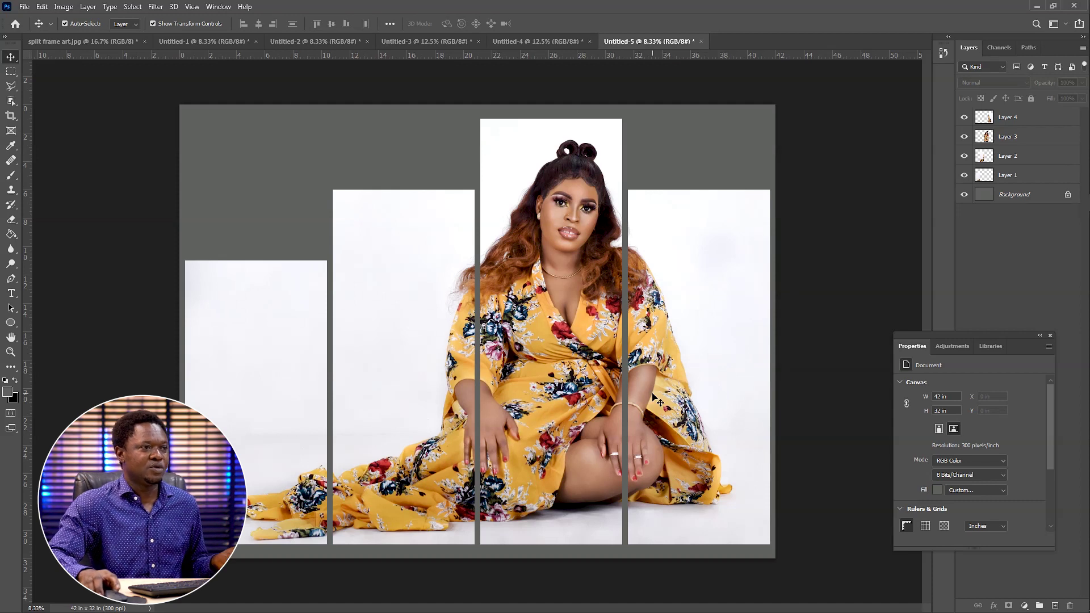
Copy the rightmost portrait strip into the 10 x 25 in document and align it with the canvas.
left_click(697, 486)
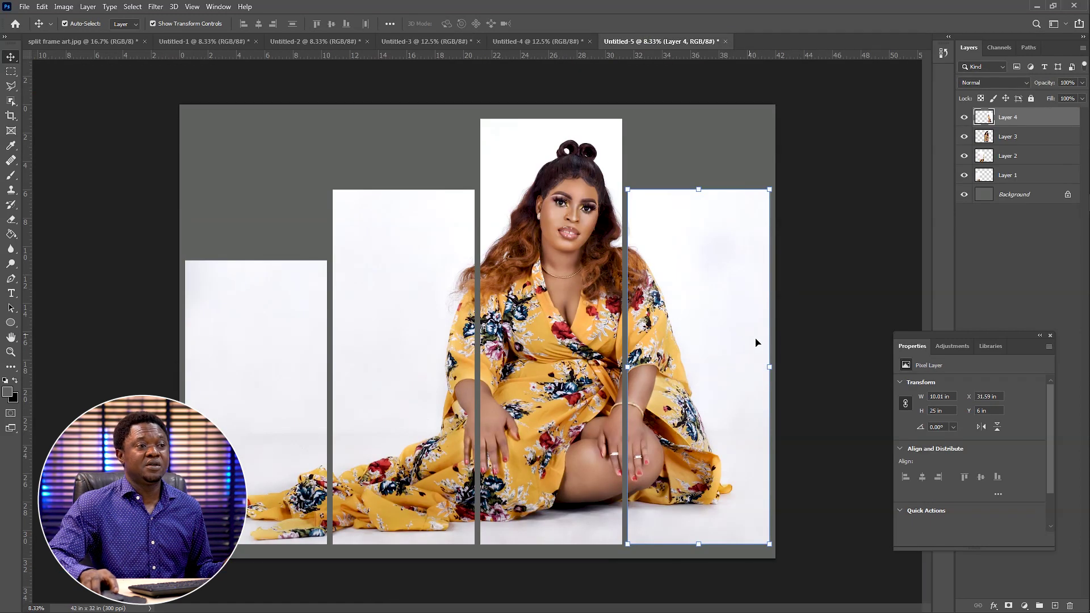
left_click_drag(704, 352, 420, 44)
left_click_drag(482, 322, 481, 323)
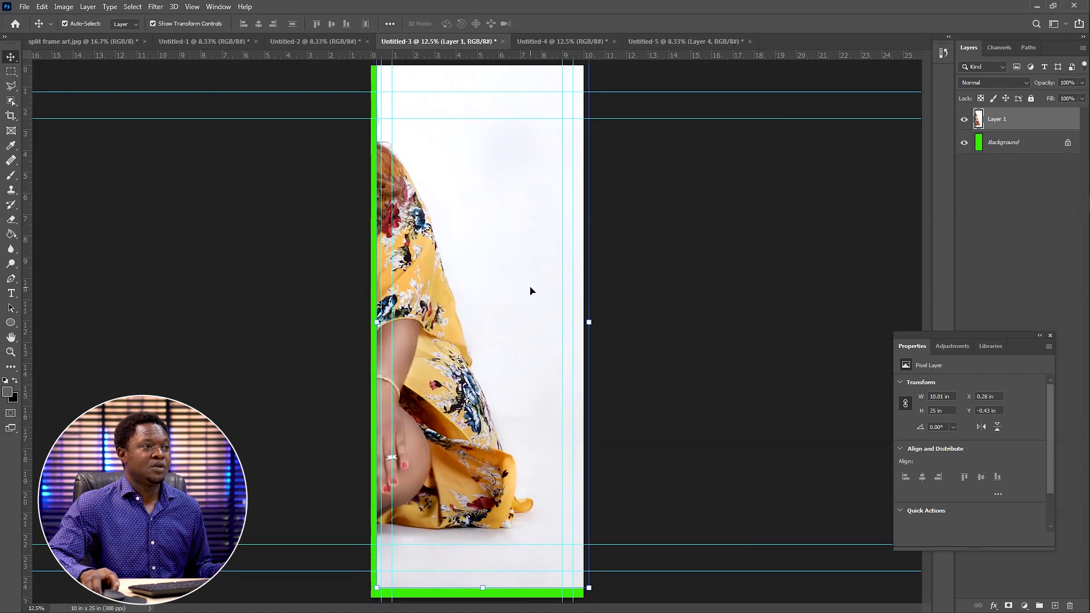
left_click_drag(492, 222, 487, 231)
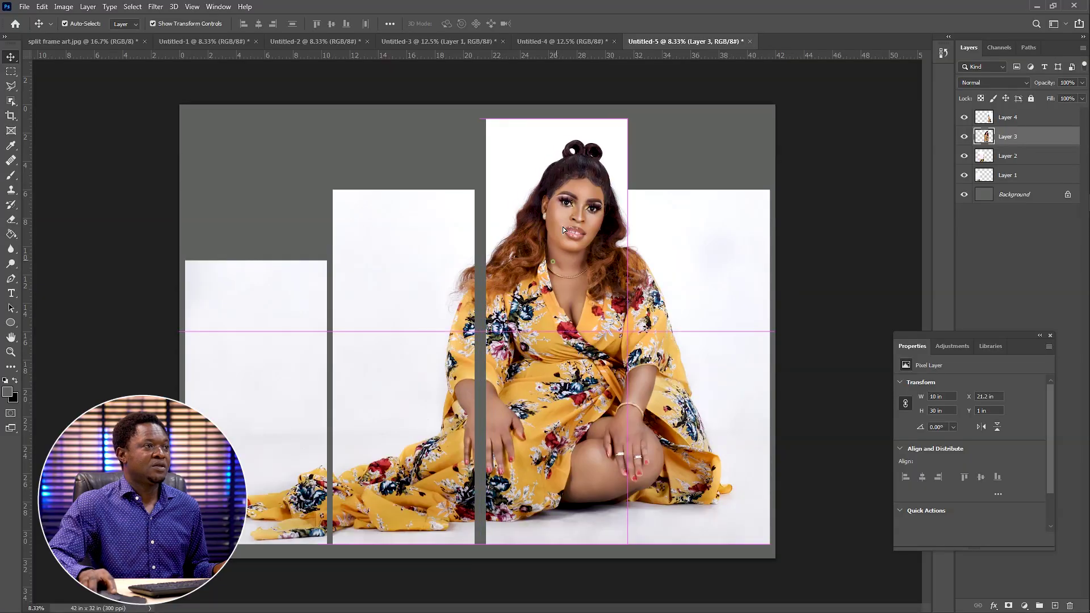
Copy the tallest strip into the 10 x 30 in document and the shortest into the 10 x 20 in document, each filling its canvas.
left_click_drag(563, 226, 338, 46)
left_click_drag(514, 353, 486, 288)
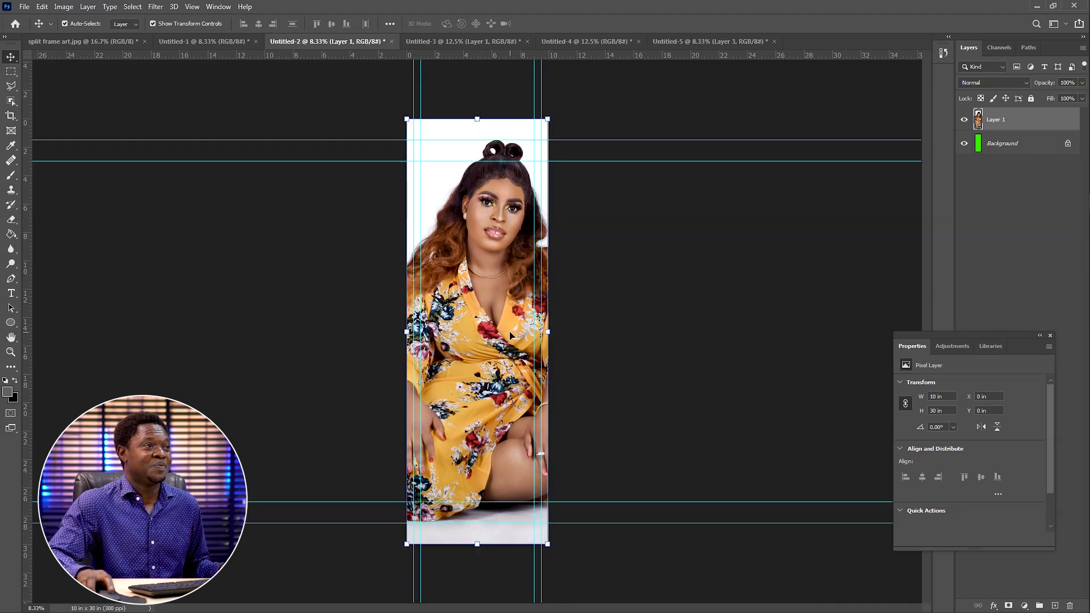
left_click(663, 41)
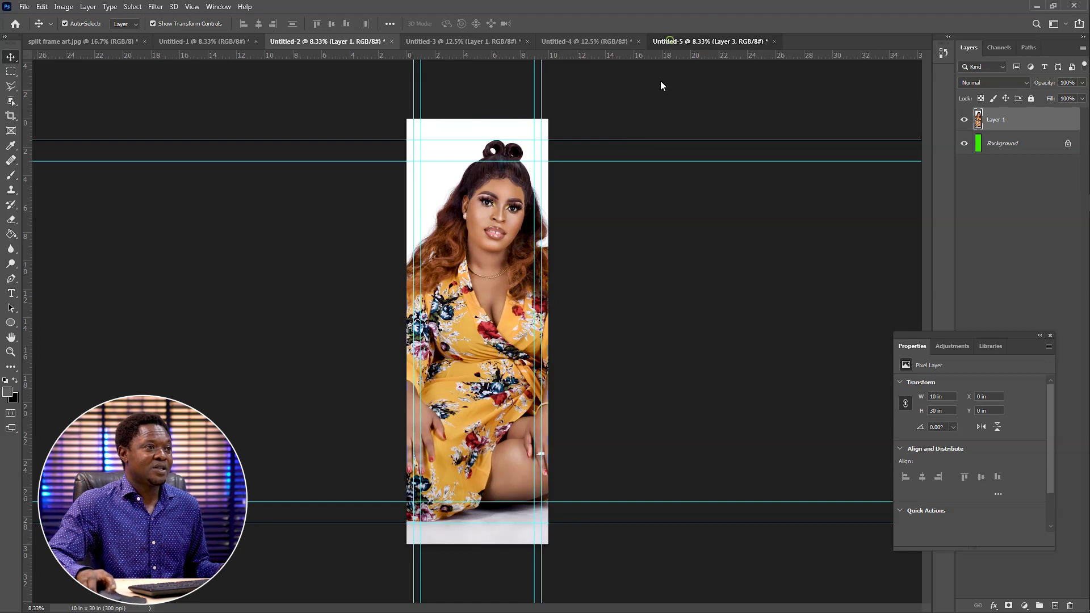
left_click(280, 327)
left_click_drag(299, 409, 505, 231)
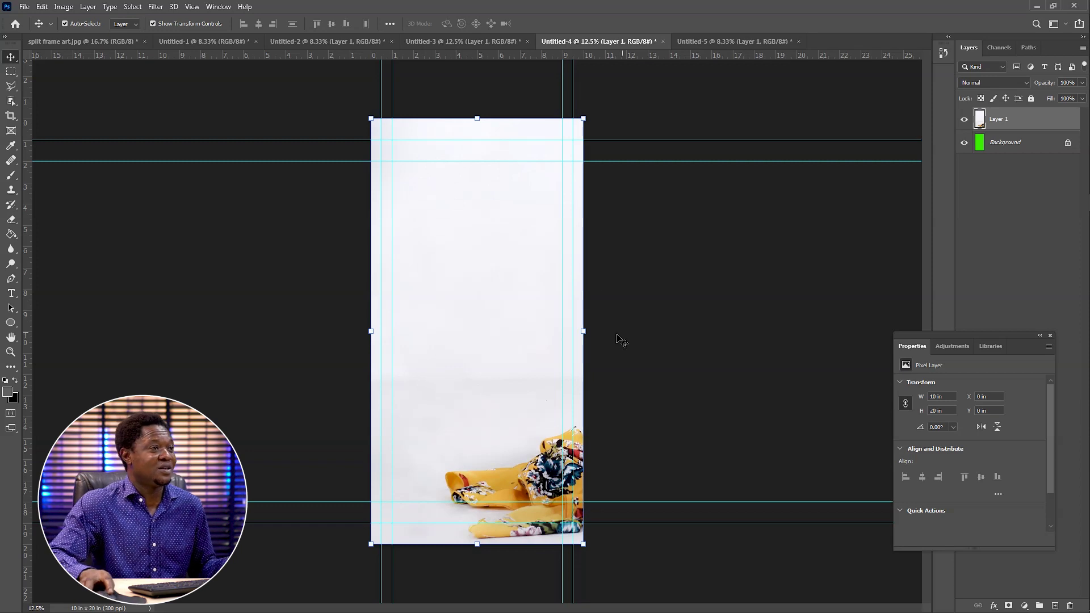
Copy the second strip into the 10 x 25 in document over the existing strip, then return to the 42 x 32 in layout.
left_click(681, 41)
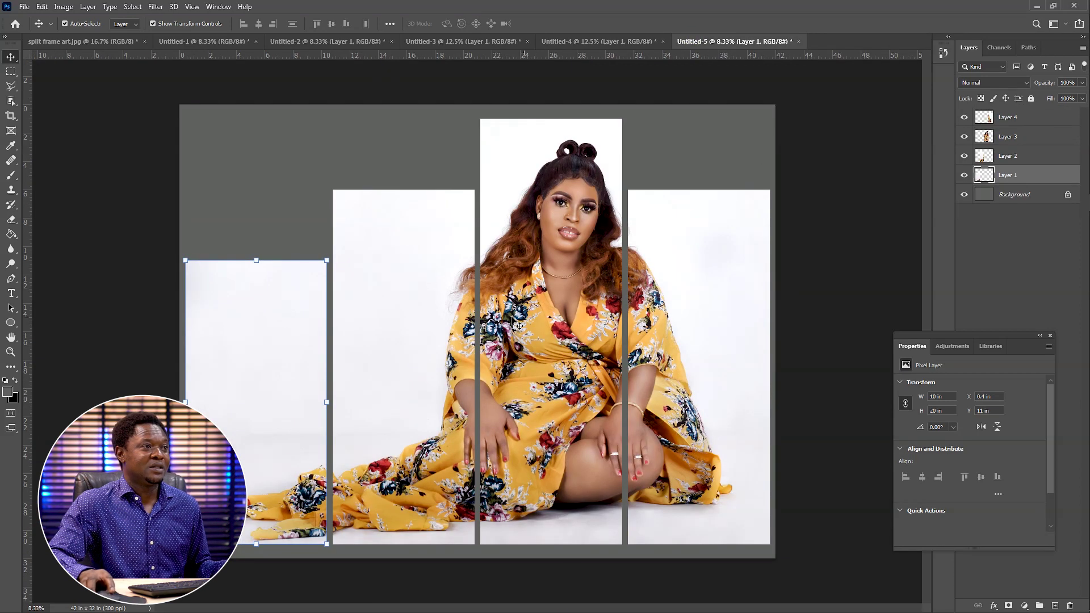
left_click_drag(444, 276, 496, 233)
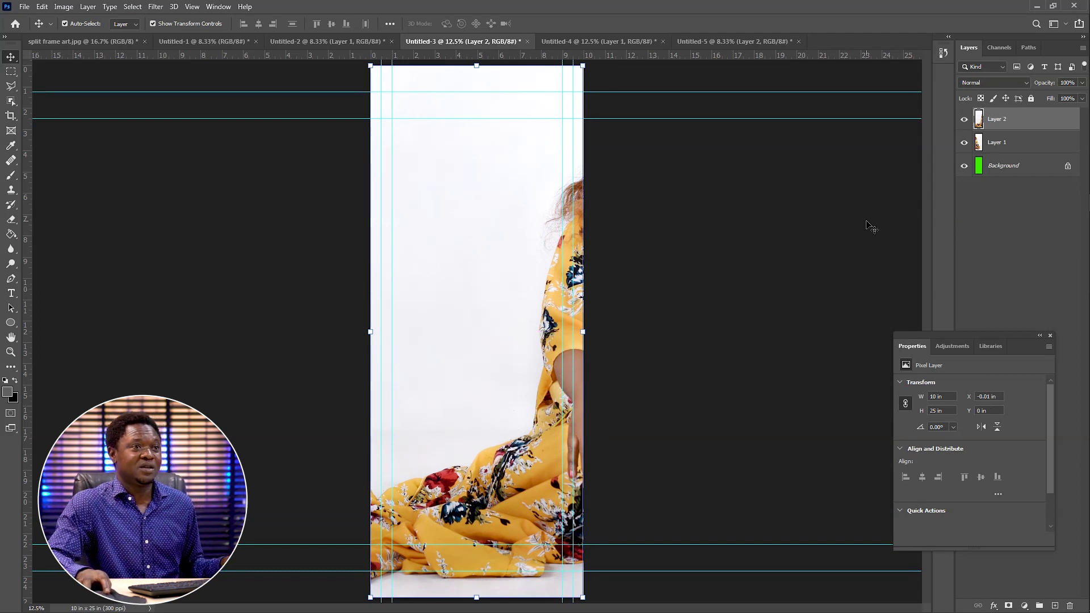
left_click(738, 42)
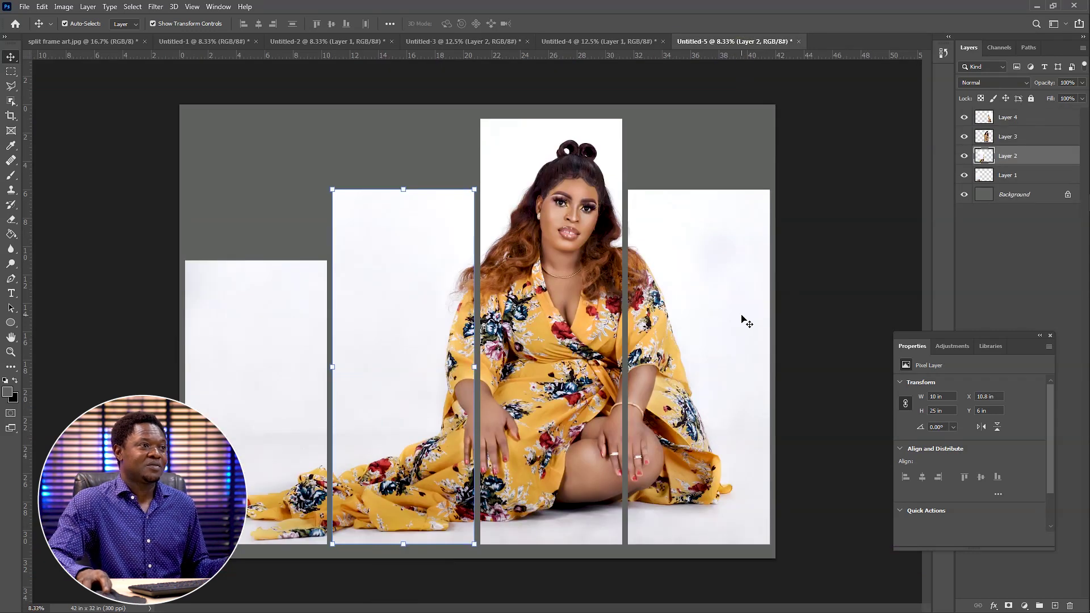